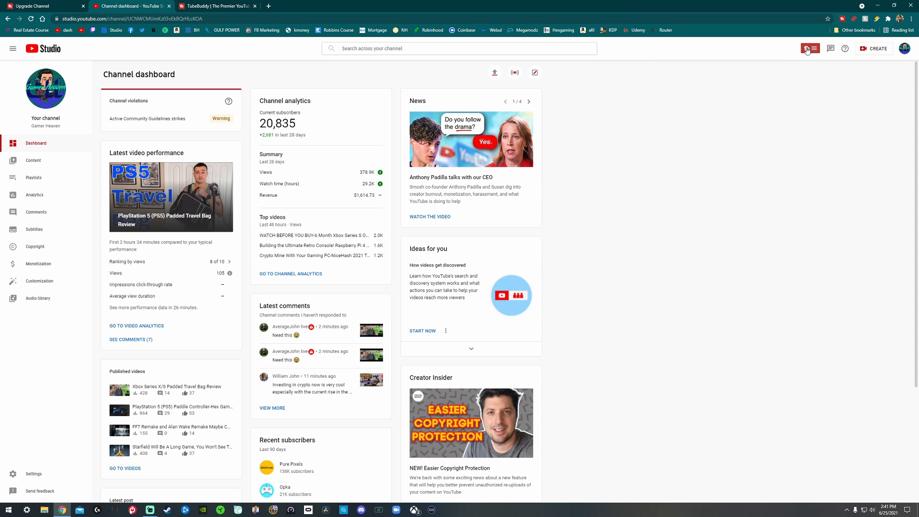
# Open the TubeBuddy extension menu on the channel dashboard, look over its tools, and close it.
pyautogui.click(807, 50)
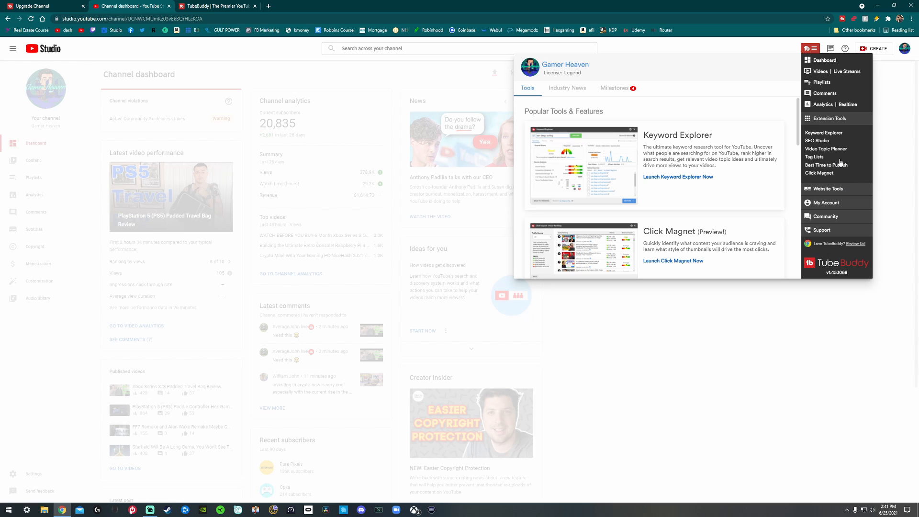
pyautogui.click(892, 111)
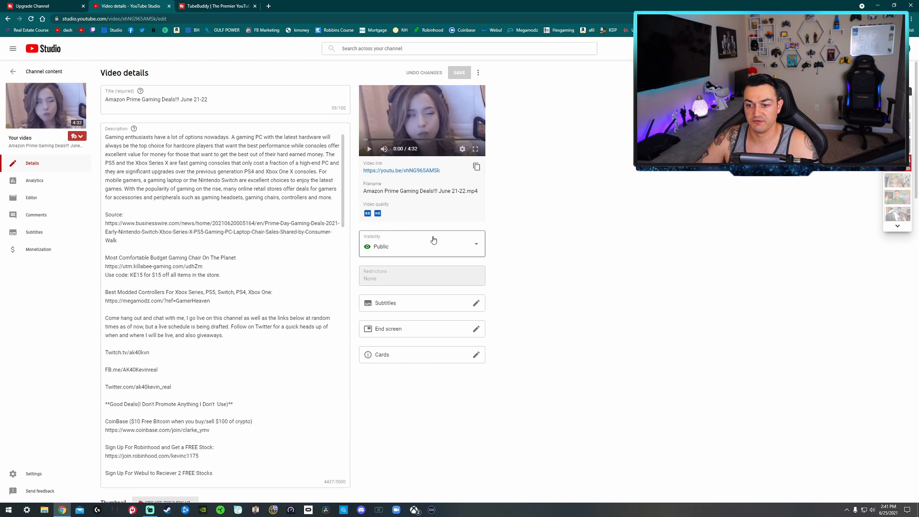
# Examine TubeBuddy's Best Practices checklist alongside the description, thumbnail and audience settings of the "Amazon Prime Gaming Deals!!! June 21-22" video.
pyautogui.scroll(-2, 427, 220)
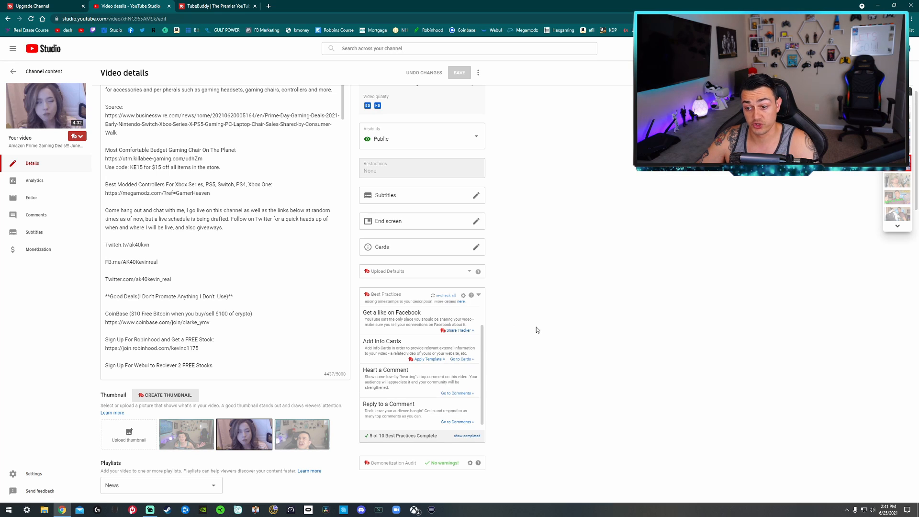
pyautogui.scroll(-2, 428, 306)
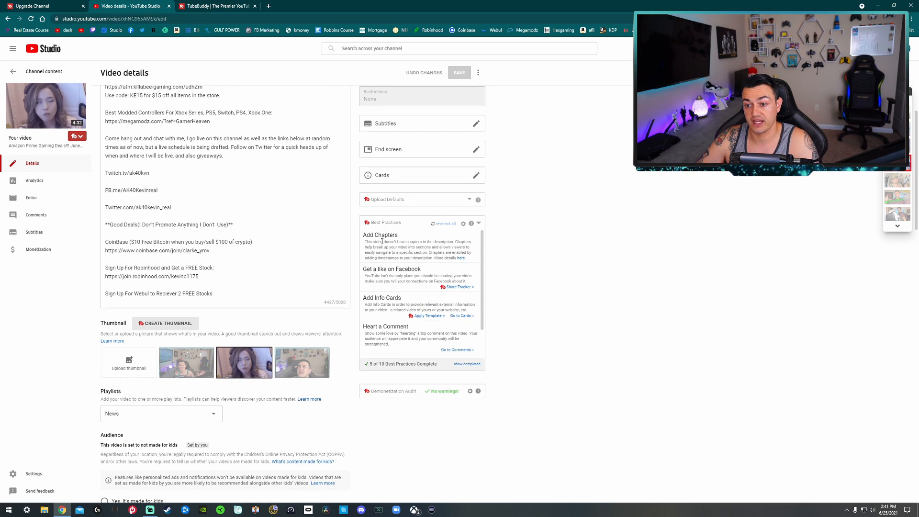
pyautogui.scroll(3, 258, 256)
pyautogui.scroll(-5, 258, 256)
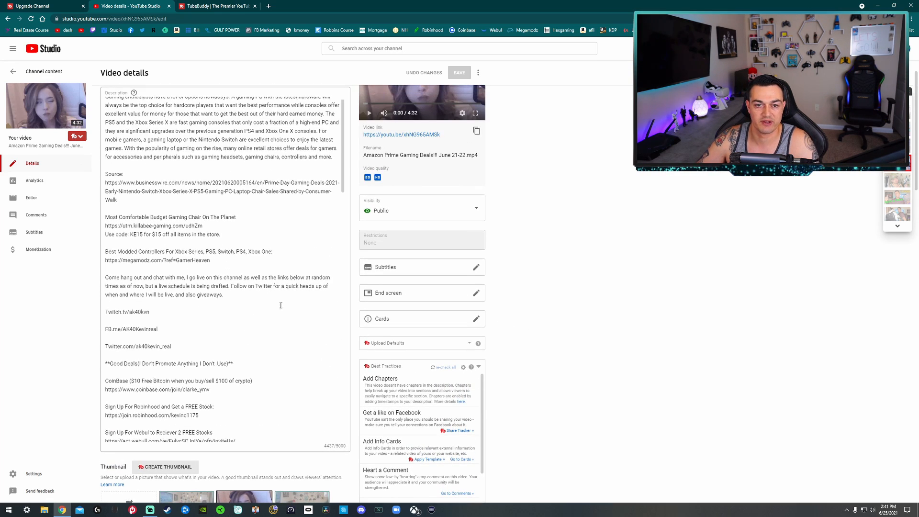
pyautogui.scroll(-2, 546, 318)
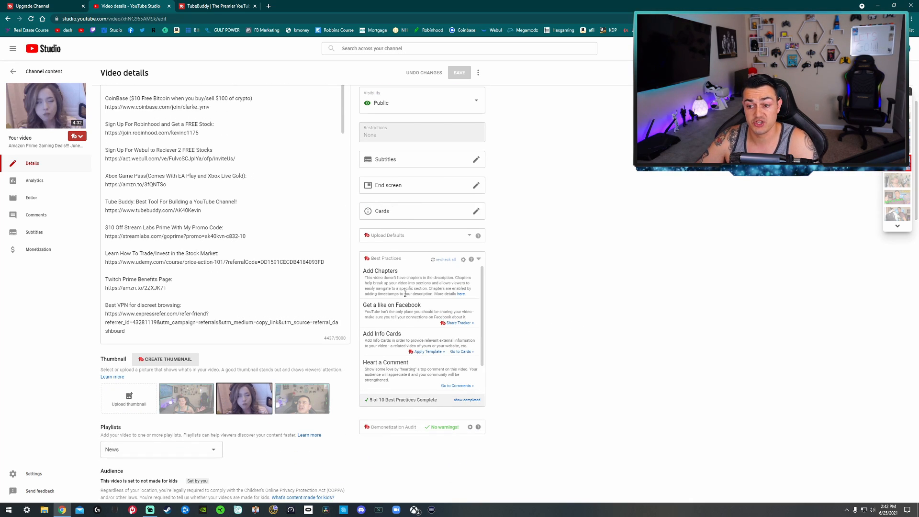
pyautogui.scroll(-1, 405, 293)
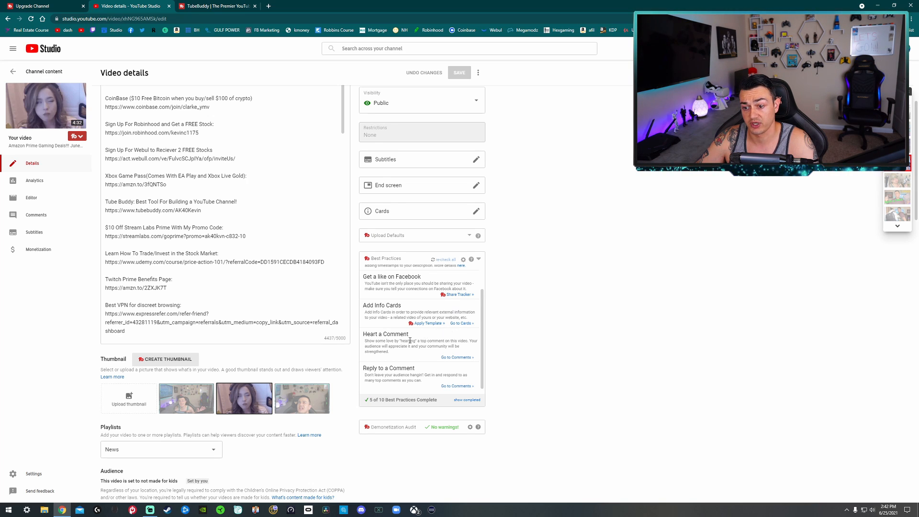
pyautogui.scroll(-2, 410, 341)
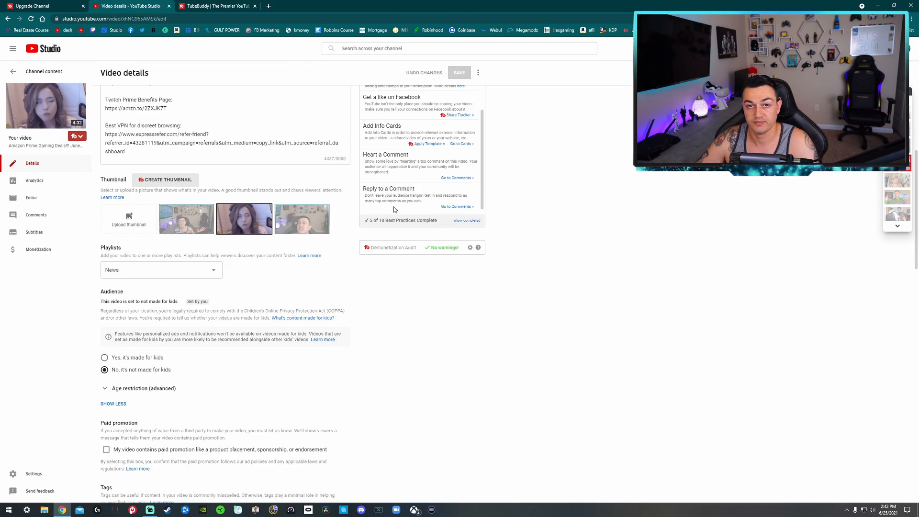
pyautogui.scroll(1, 393, 210)
pyautogui.scroll(2, 590, 274)
pyautogui.scroll(-1, 529, 309)
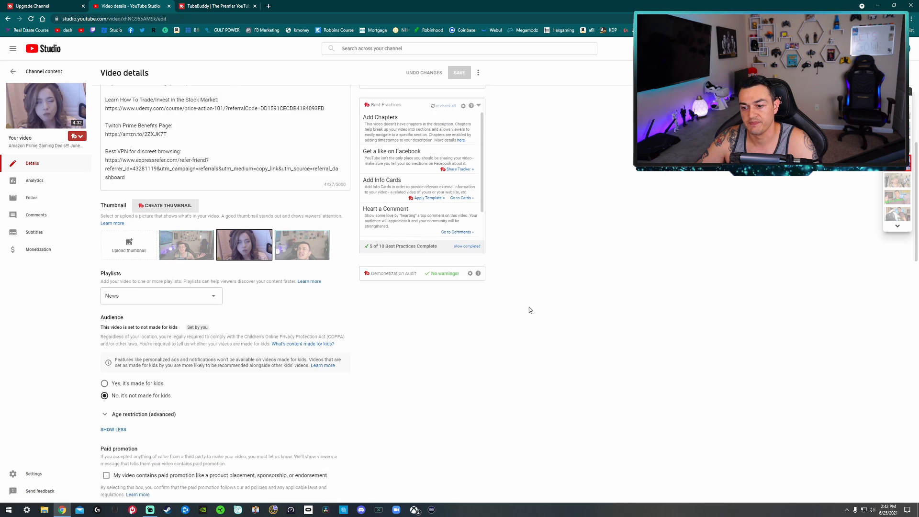
pyautogui.scroll(-1, 529, 309)
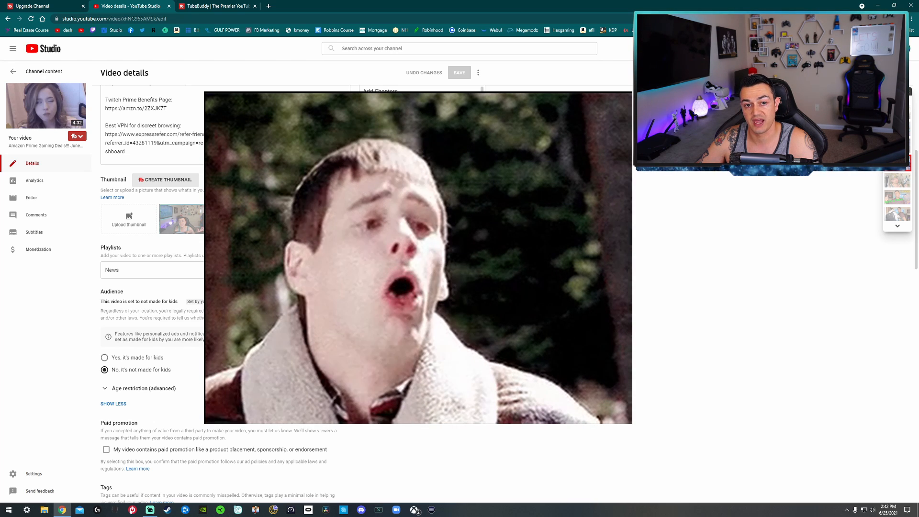
pyautogui.scroll(2, 287, 239)
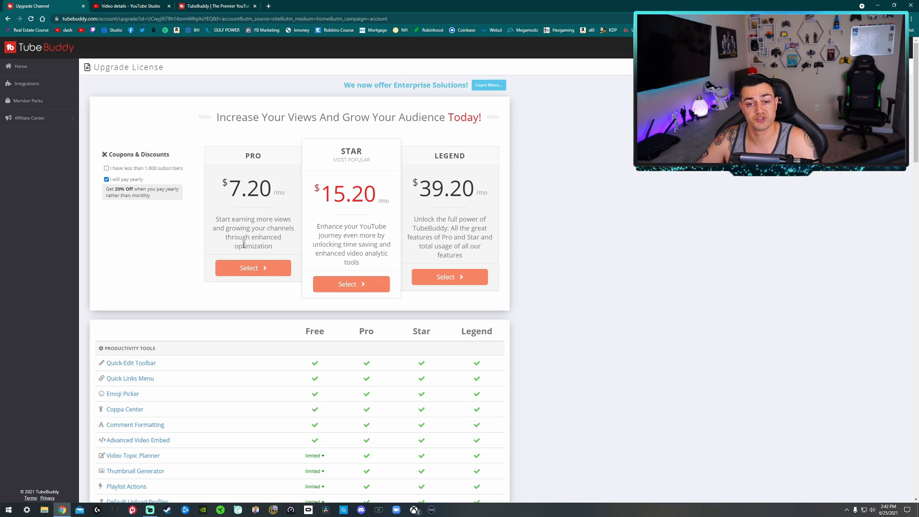
# Review the monthly prices of the Pro and Star plans on TubeBuddy's Upgrade License page.
pyautogui.scroll(-1, 243, 240)
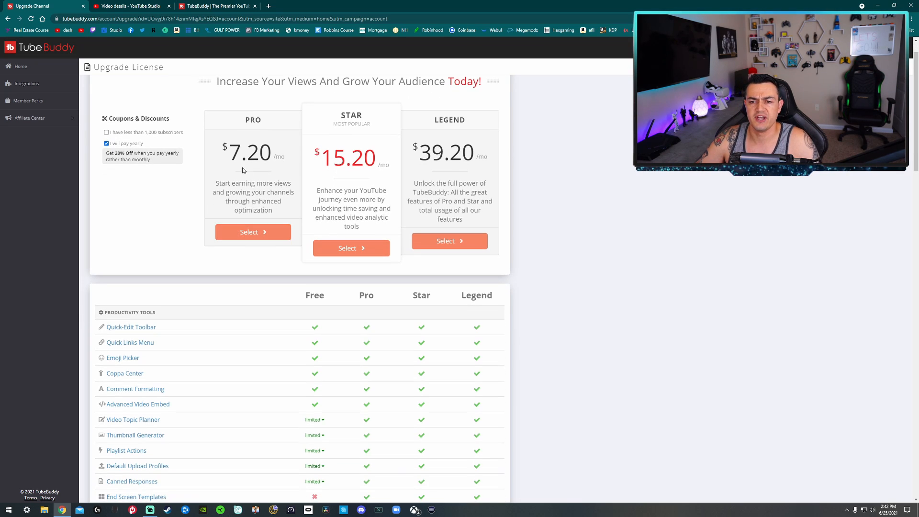
pyautogui.moveTo(223, 151); pyautogui.dragTo(280, 177)
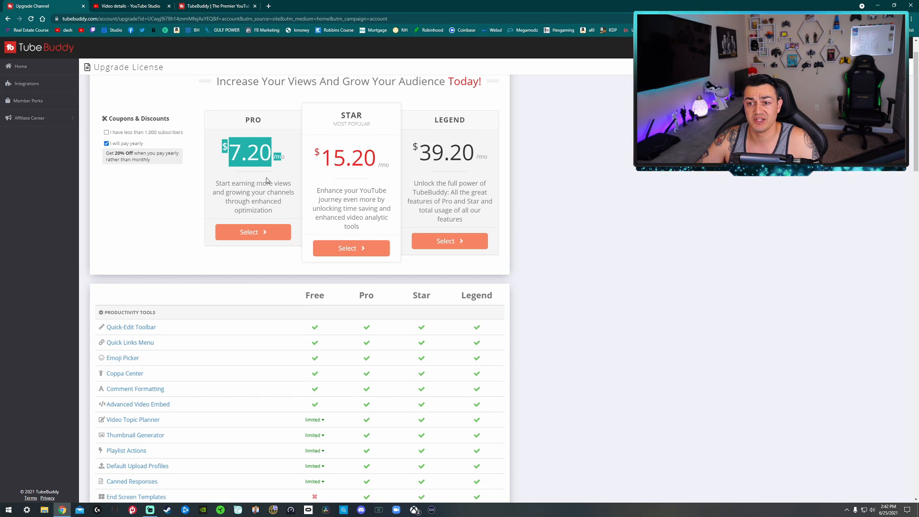
pyautogui.moveTo(315, 153); pyautogui.dragTo(358, 177)
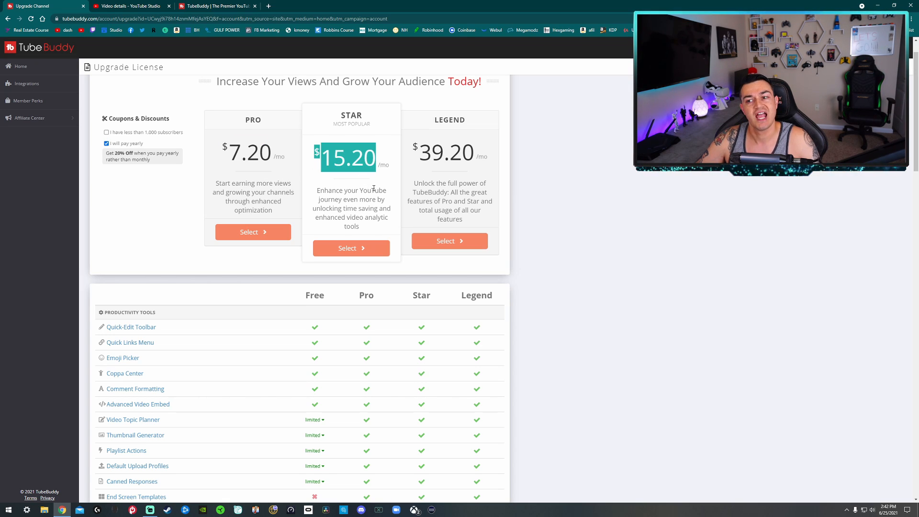
pyautogui.scroll(-1, 323, 178)
pyautogui.moveTo(320, 122); pyautogui.dragTo(380, 129)
pyautogui.scroll(1, 378, 188)
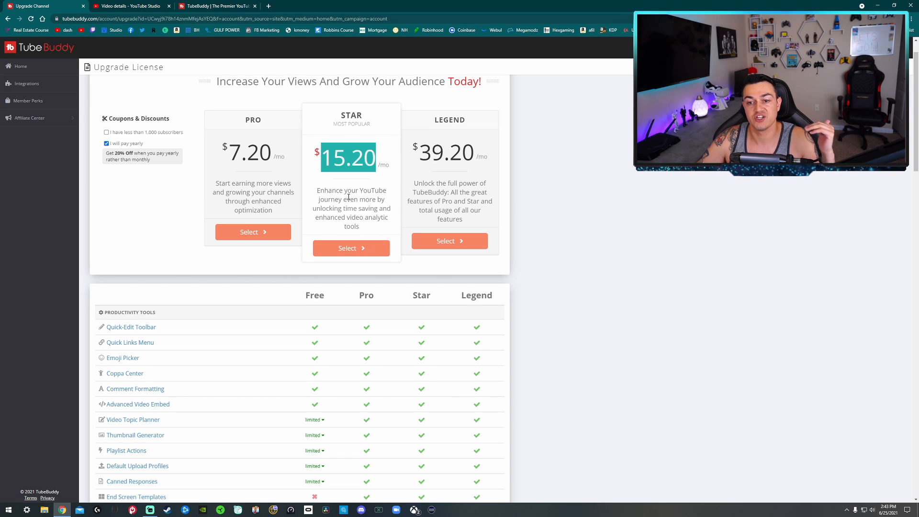
pyautogui.click(343, 176)
pyautogui.moveTo(321, 163); pyautogui.dragTo(364, 165)
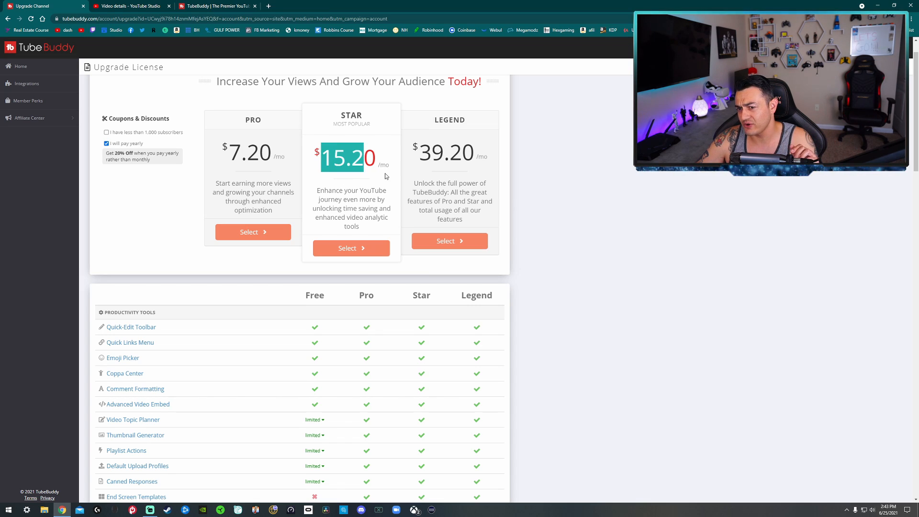
pyautogui.click(375, 177)
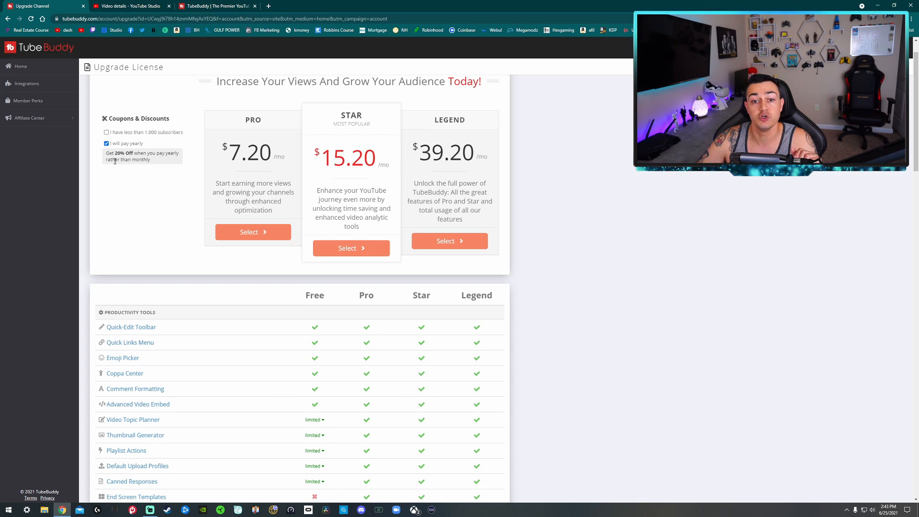
# Review the yearly-payment discount and the option for channels with less than 1,000 subscribers under Coupons & Discounts.
pyautogui.moveTo(116, 154); pyautogui.dragTo(148, 160)
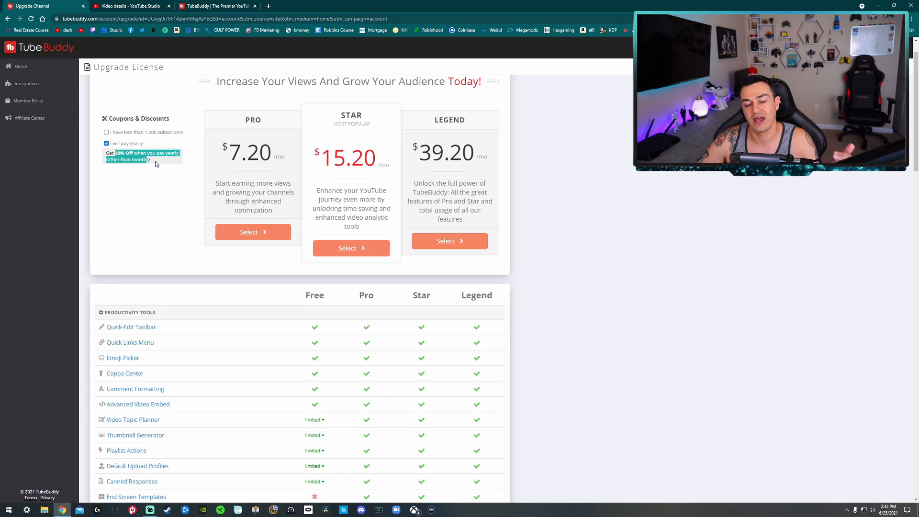
pyautogui.click(149, 176)
pyautogui.scroll(1, 141, 189)
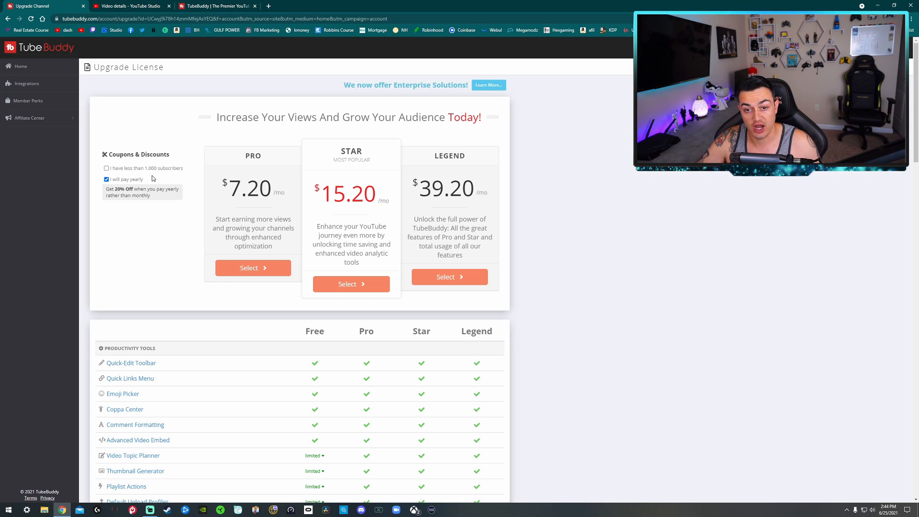
pyautogui.moveTo(144, 168); pyautogui.dragTo(174, 168)
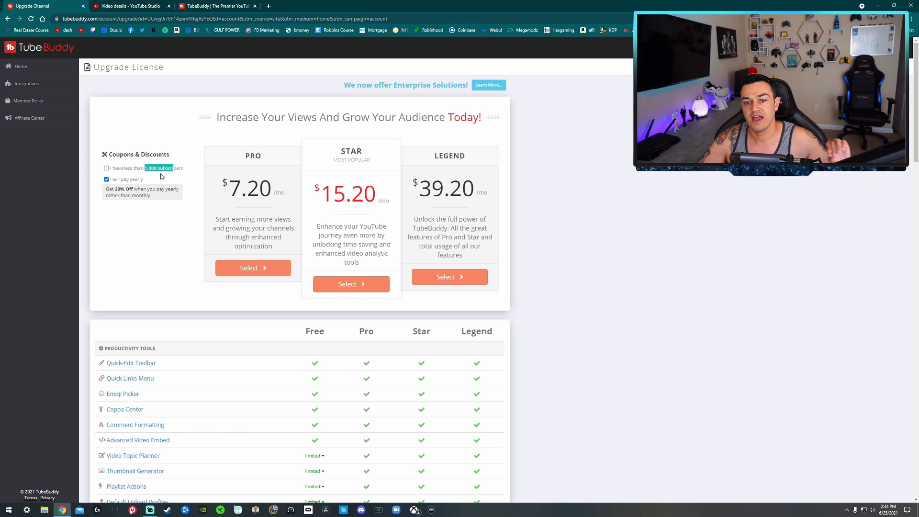
pyautogui.moveTo(179, 168); pyautogui.dragTo(146, 169)
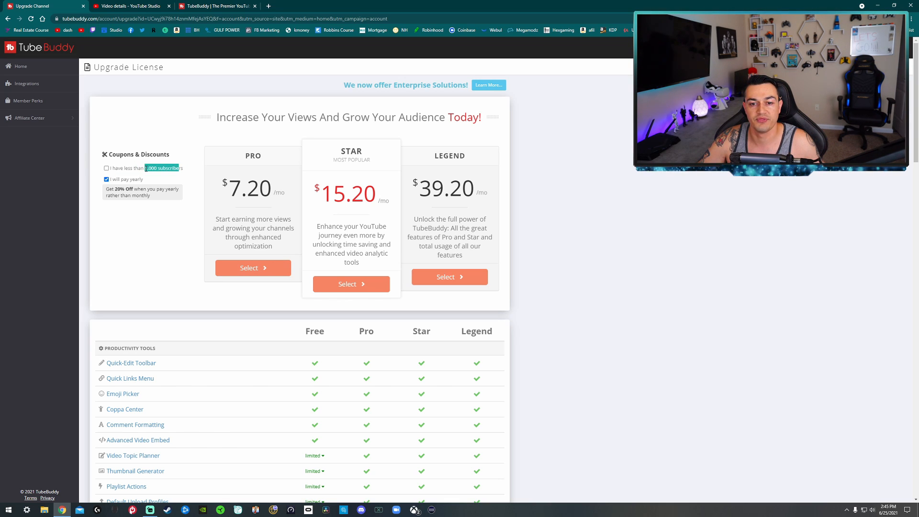
# Check the channel's revenue for the last 28 days on the YouTube Studio dashboard, and return to TubeBuddy's Upgrade License page.
pyautogui.click(132, 6)
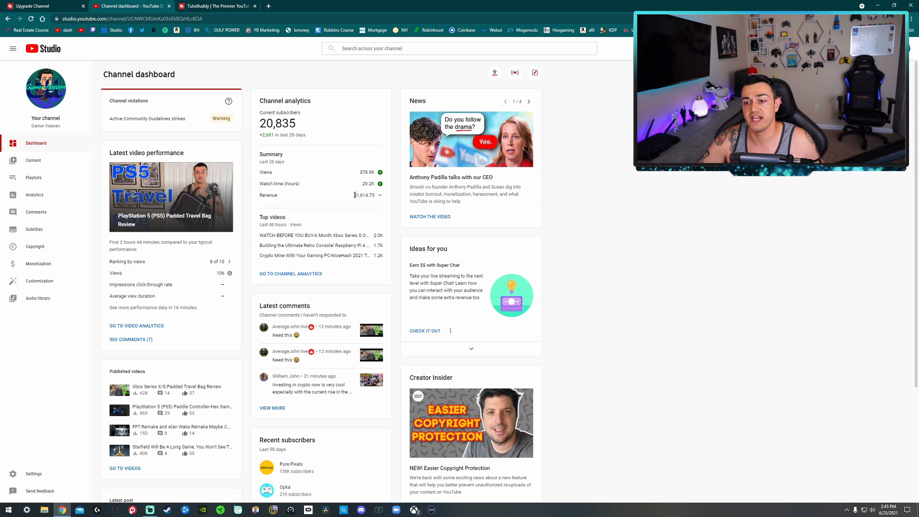
pyautogui.moveTo(354, 195); pyautogui.dragTo(368, 194)
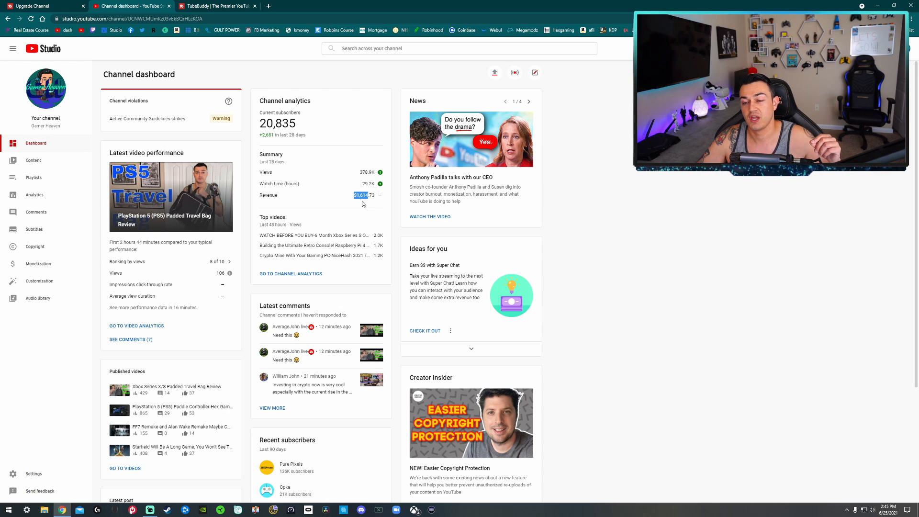
pyautogui.moveTo(362, 202); pyautogui.dragTo(366, 199)
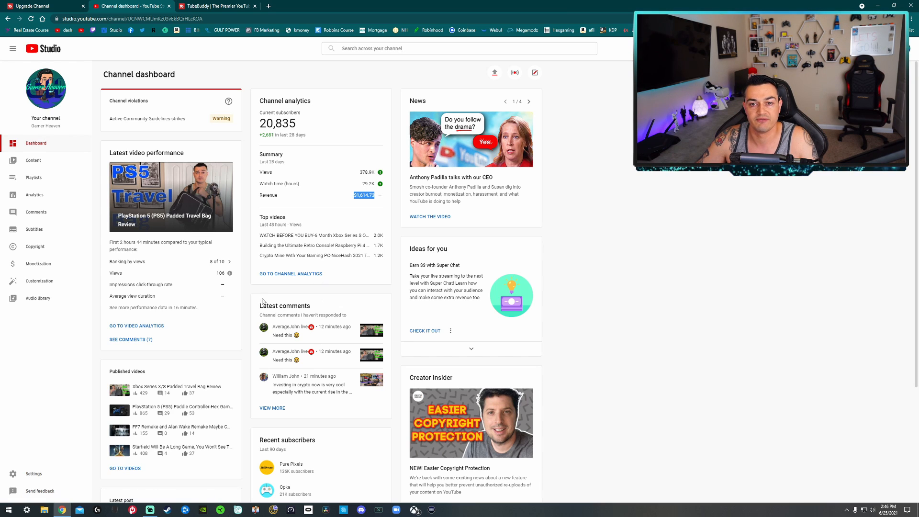
pyautogui.click(43, 6)
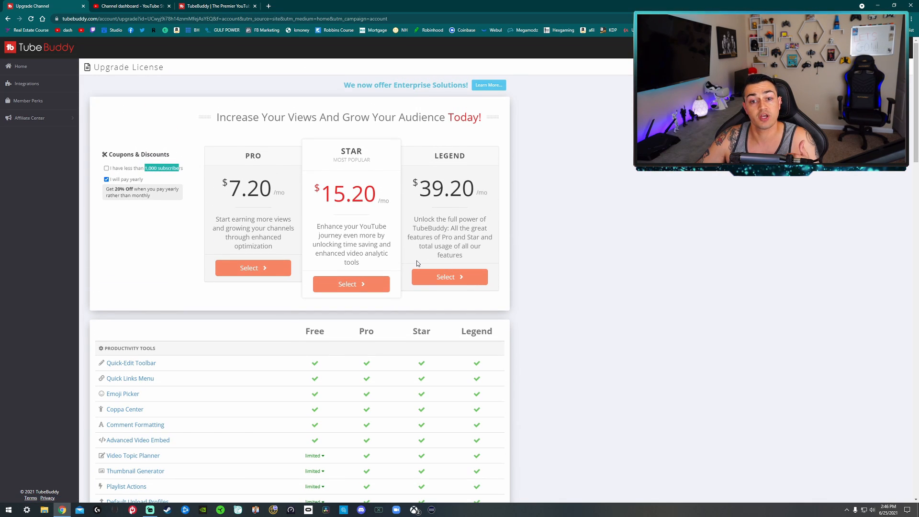
pyautogui.click(156, 233)
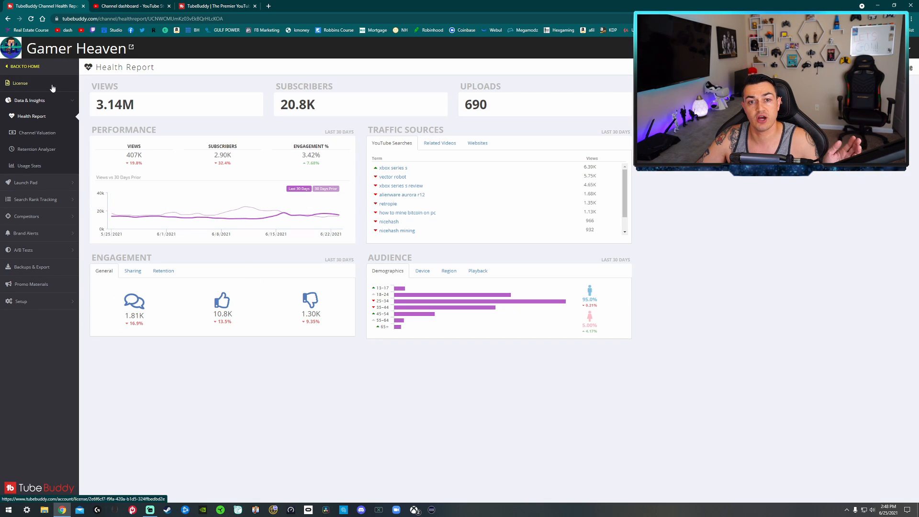
# Close the browser page showing the TubeBuddy marketing homepage.
pyautogui.click(221, 6)
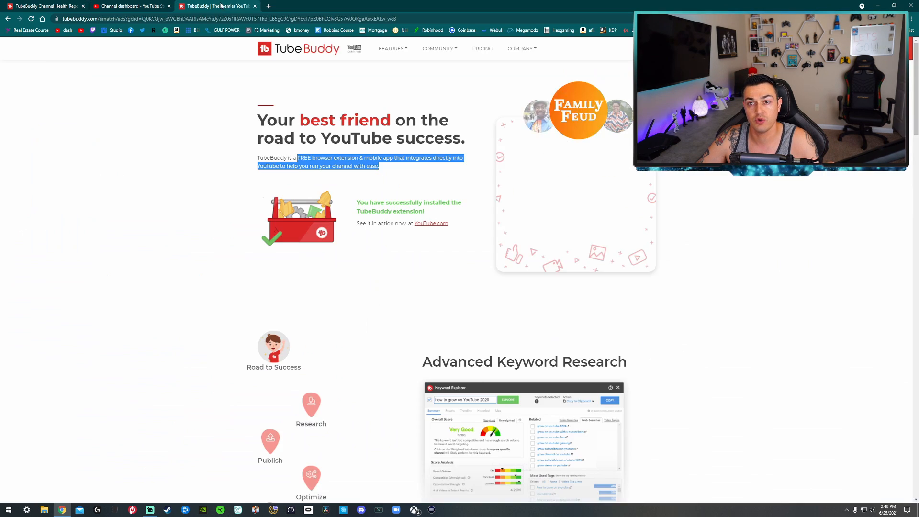
pyautogui.click(254, 6)
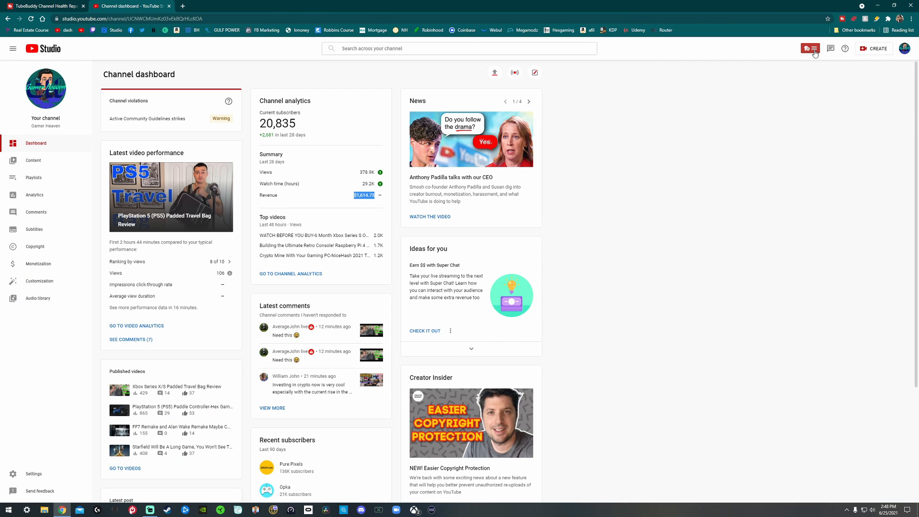
# Open TubeBuddy's SEO Studio tool from the YouTube Studio dashboard to view its start screen, and close it.
pyautogui.click(813, 49)
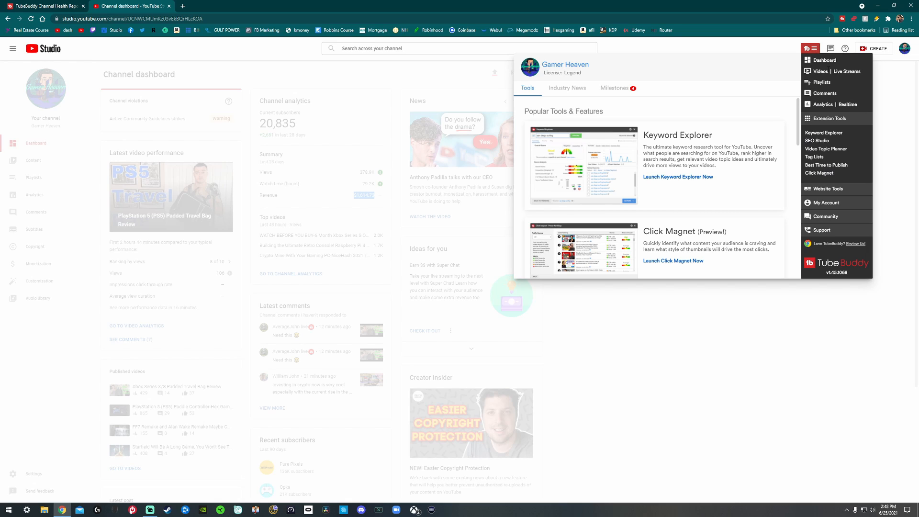
pyautogui.click(819, 141)
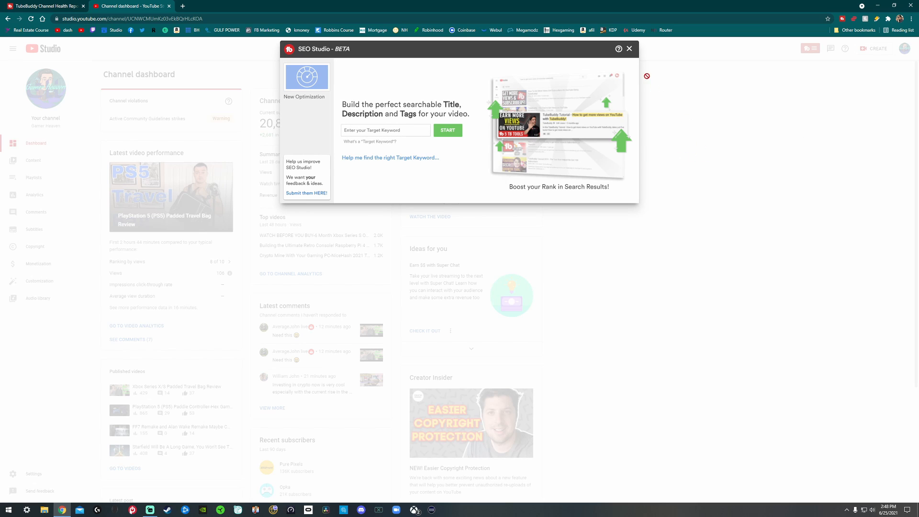
pyautogui.click(631, 49)
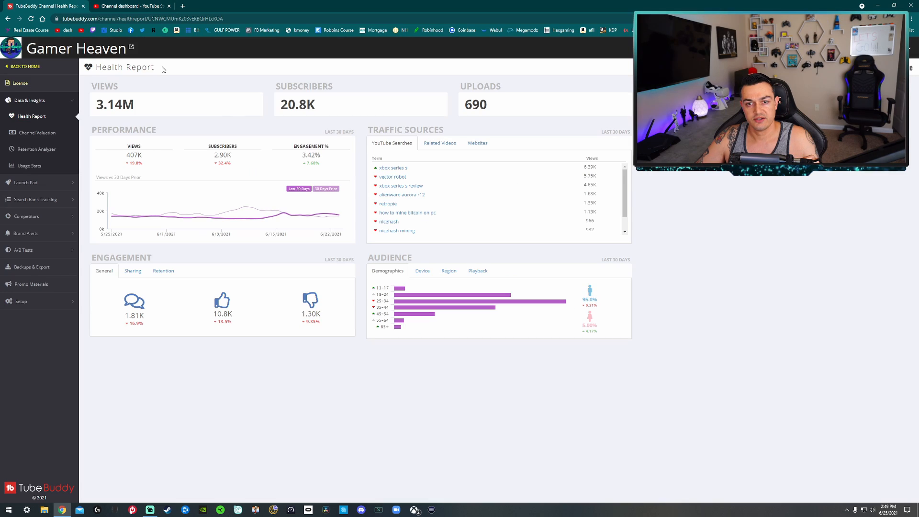
# Examine the channel's total views on TubeBuddy's Health Report page, highlighting the report title and the views figure.
pyautogui.moveTo(162, 69); pyautogui.dragTo(102, 67)
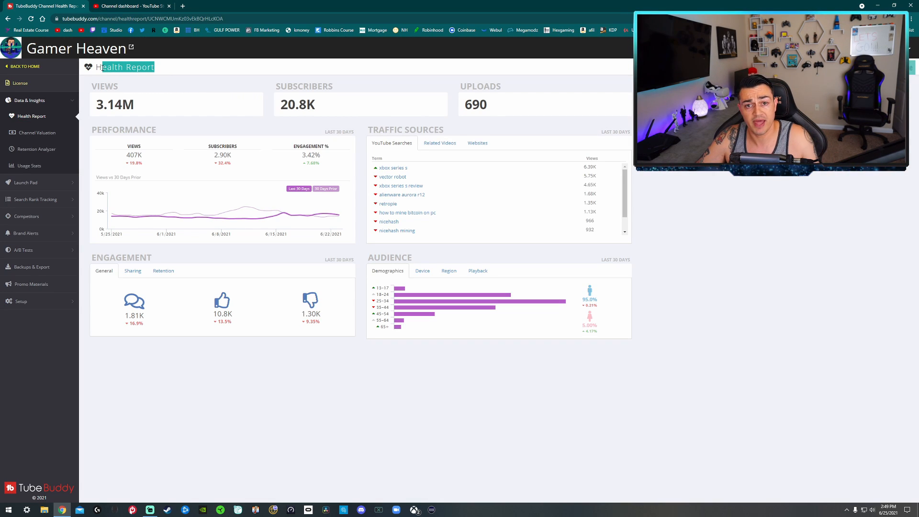
pyautogui.click(96, 105)
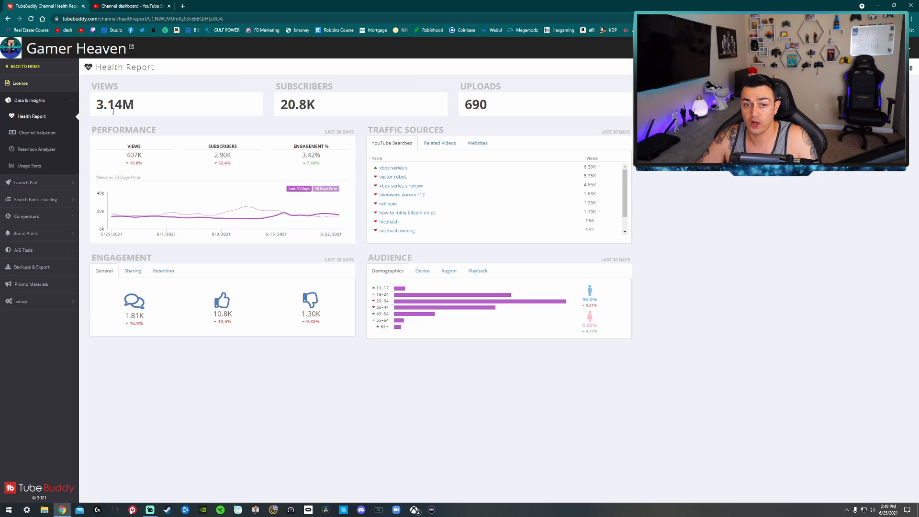
pyautogui.moveTo(96, 106); pyautogui.dragTo(123, 106)
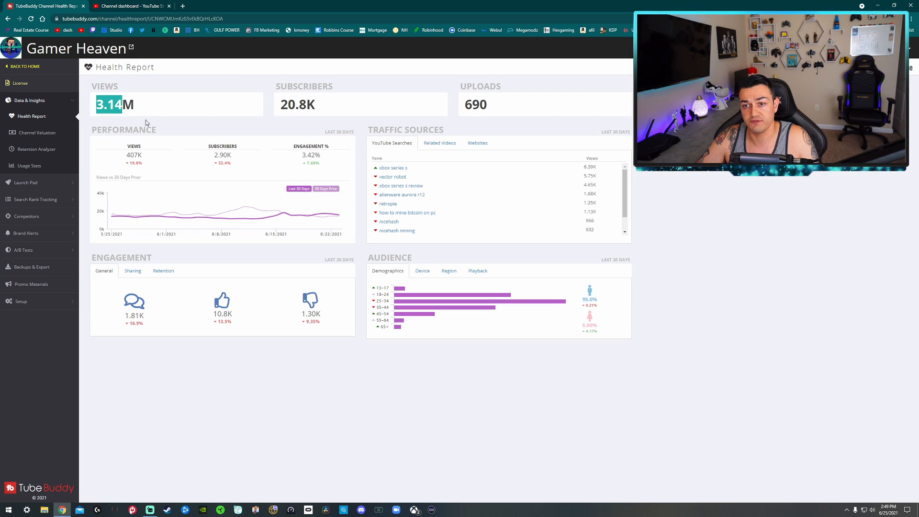
pyautogui.click(268, 110)
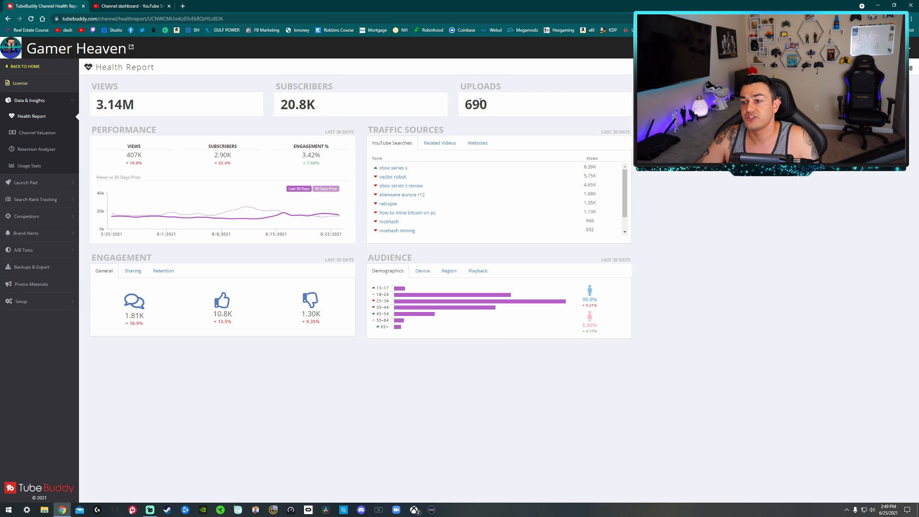
# Highlight the channel's uploads figure on the Health Report page.
pyautogui.moveTo(491, 108); pyautogui.dragTo(444, 109)
pyautogui.click(526, 103)
pyautogui.moveTo(527, 104); pyautogui.dragTo(451, 102)
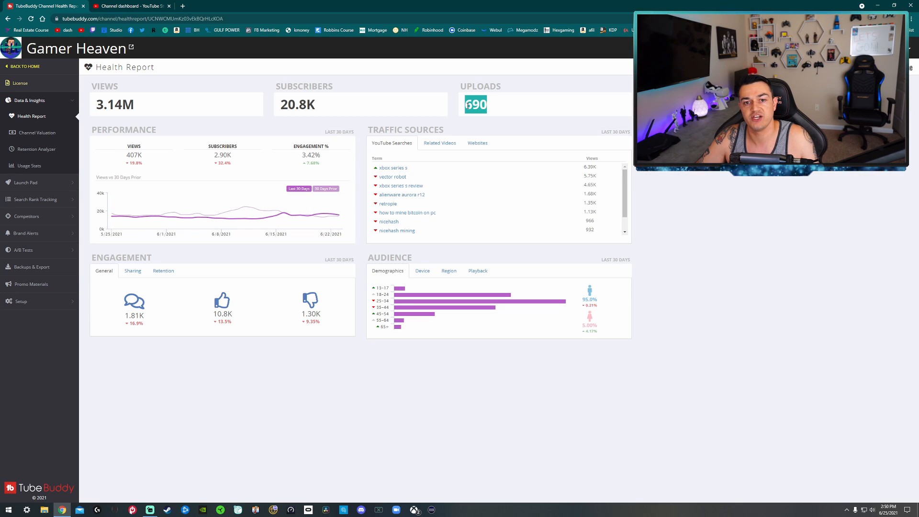
pyautogui.moveTo(490, 106); pyautogui.dragTo(467, 106)
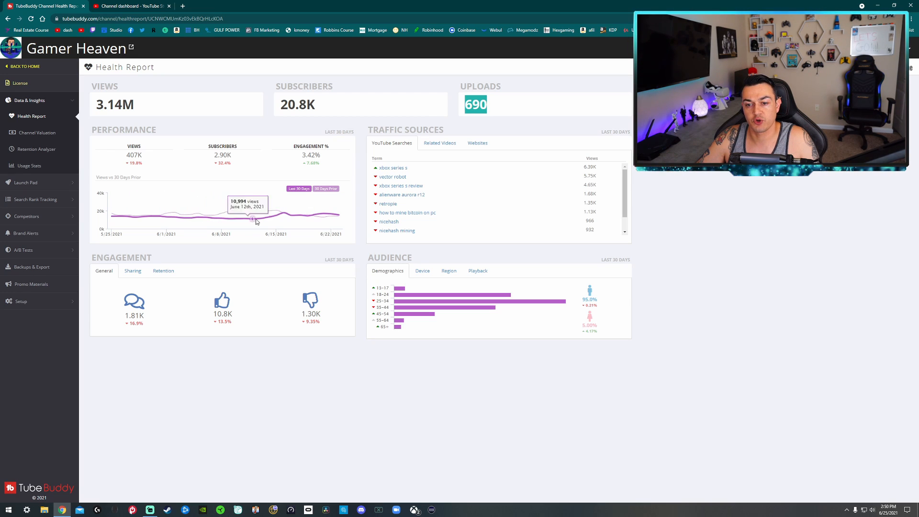
# Check the daily views in the Performance chart and highlight the percentage change in likes under Engagement.
pyautogui.moveTo(248, 205)
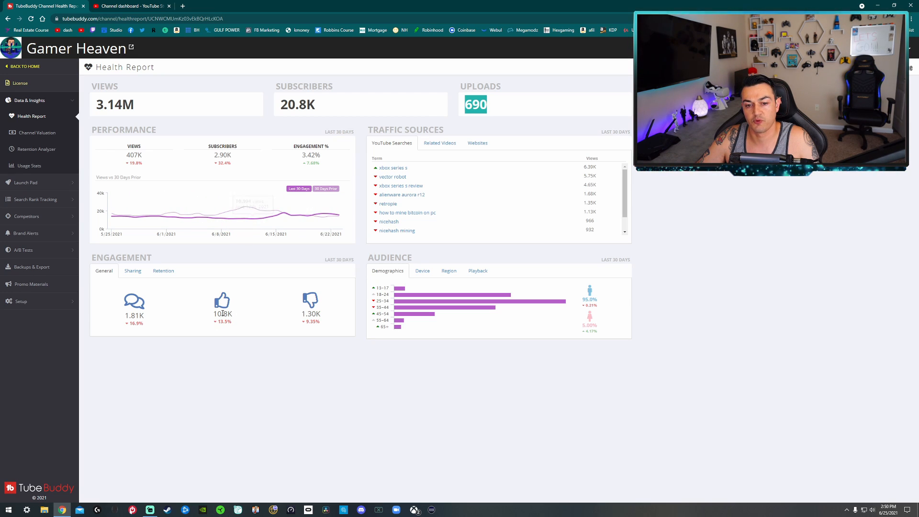
pyautogui.click(157, 366)
pyautogui.moveTo(217, 321); pyautogui.dragTo(235, 322)
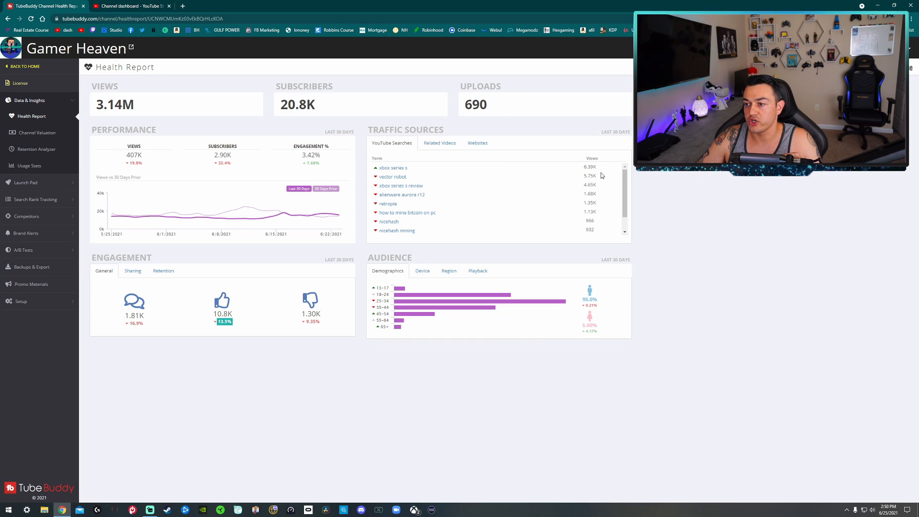
# Review the channel's traffic sources from YouTube searches, related videos and websites.
pyautogui.click(586, 174)
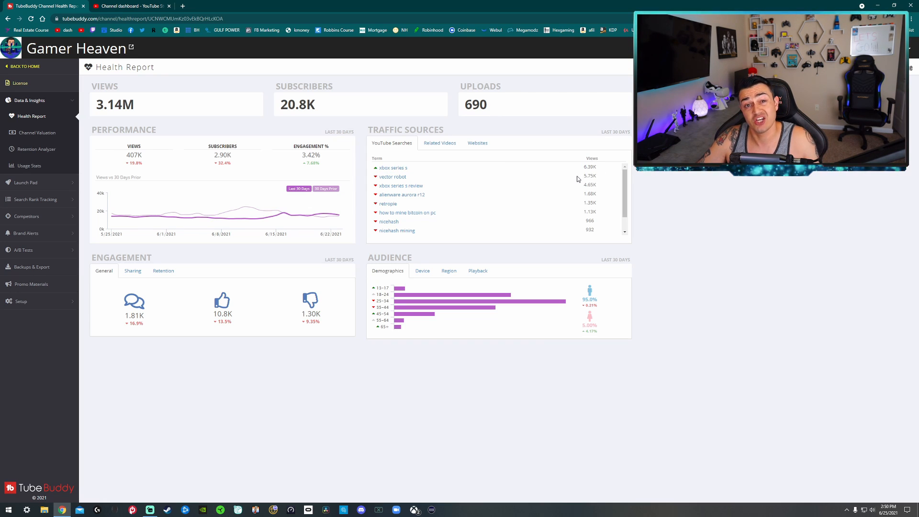
pyautogui.click(439, 142)
pyautogui.click(477, 143)
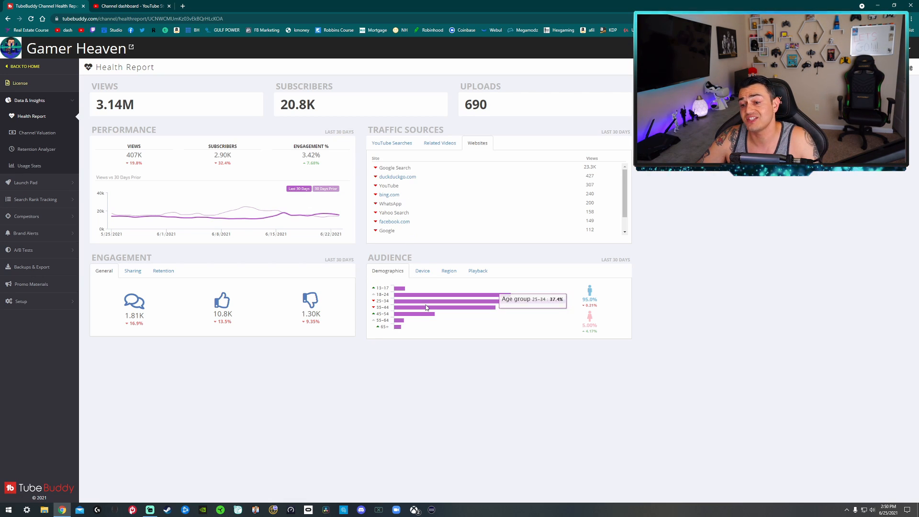
# Examine the audience's age groups and device breakdown, highlighting the phone, desktop and tablet shares.
pyautogui.moveTo(445, 310)
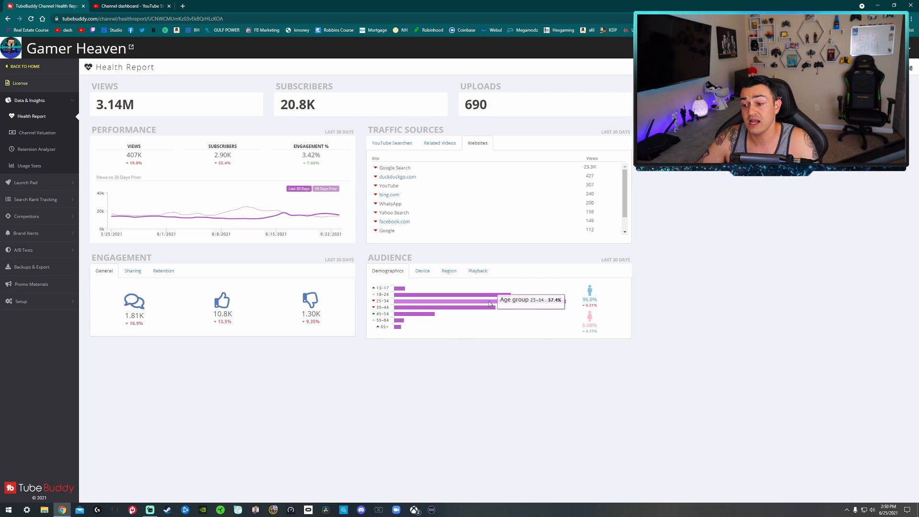
pyautogui.moveTo(431, 296)
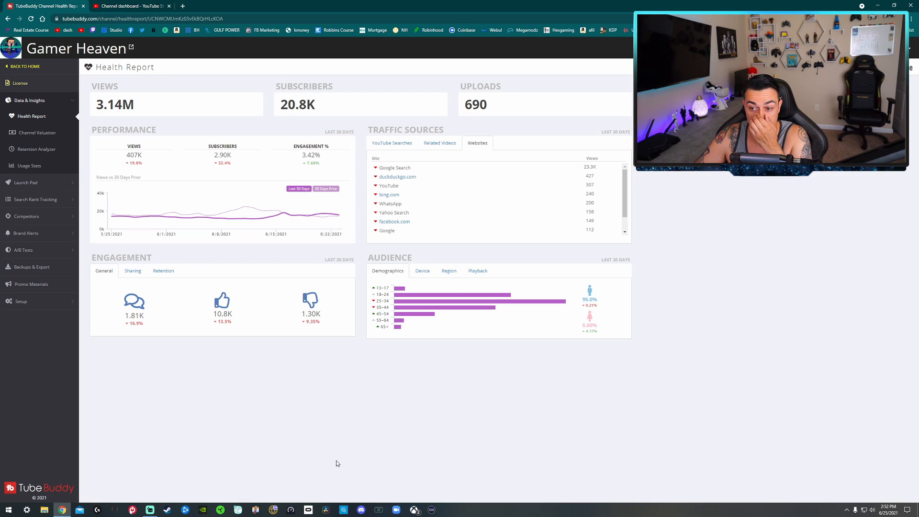
pyautogui.click(422, 271)
pyautogui.moveTo(401, 331); pyautogui.dragTo(413, 341)
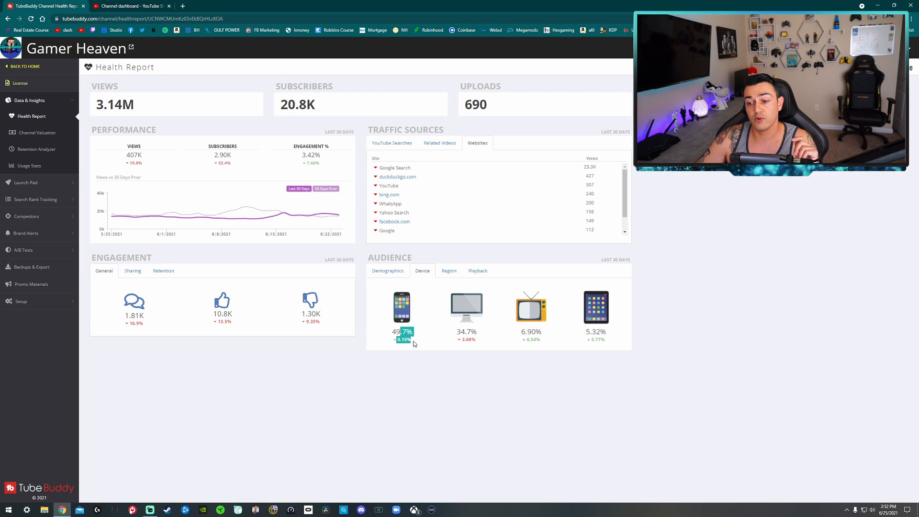
pyautogui.click(400, 355)
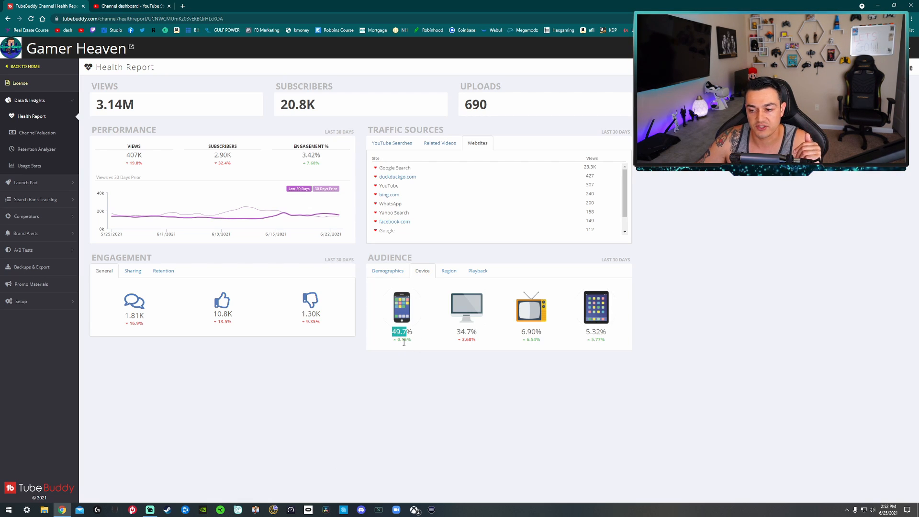
pyautogui.moveTo(457, 332); pyautogui.dragTo(474, 332)
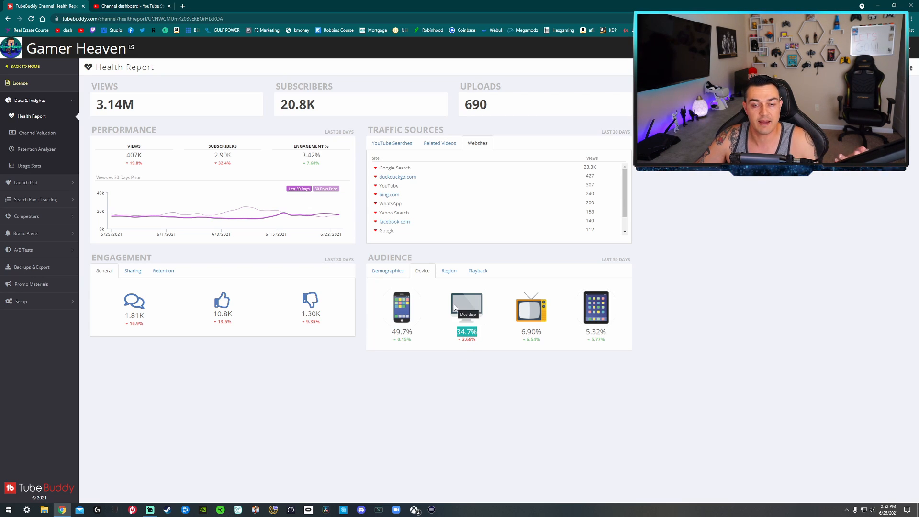
pyautogui.moveTo(526, 332); pyautogui.dragTo(614, 334)
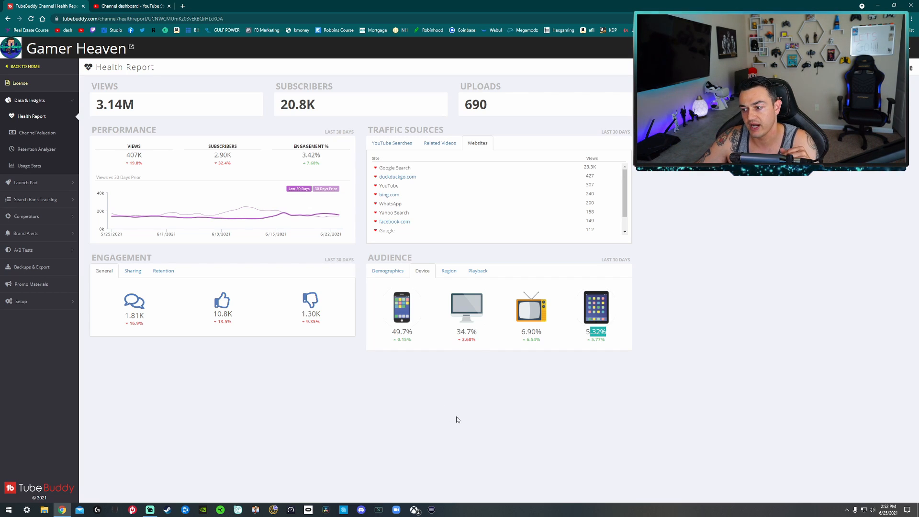
# Review the audience's views by country, and open the audience's playback breakdown.
pyautogui.click(449, 270)
pyautogui.click(599, 307)
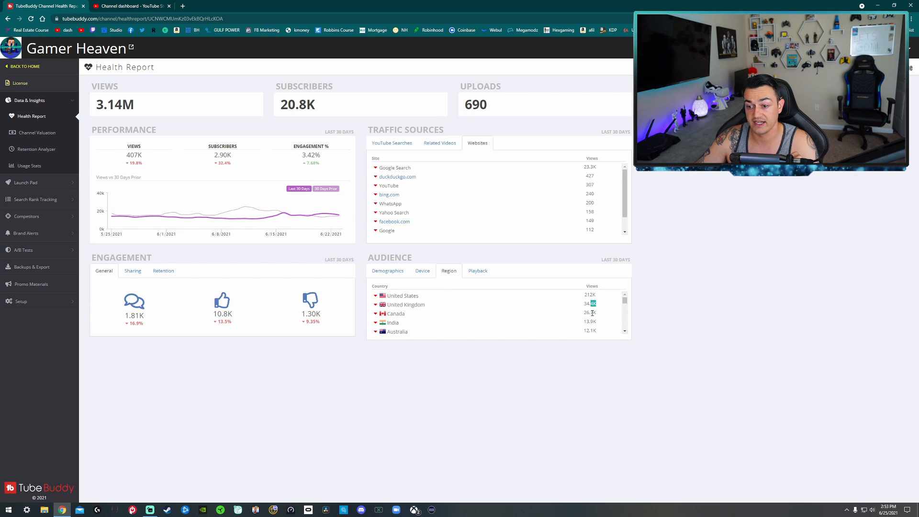
pyautogui.click(415, 336)
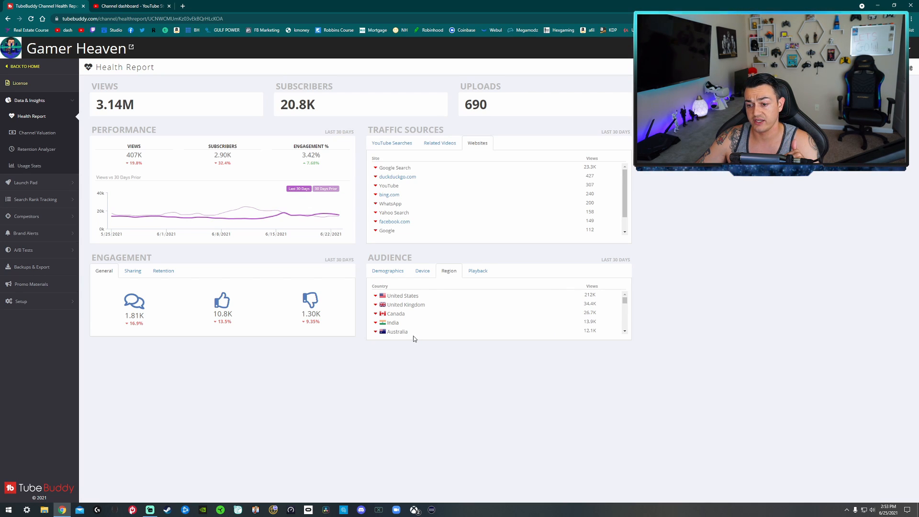
pyautogui.click(477, 270)
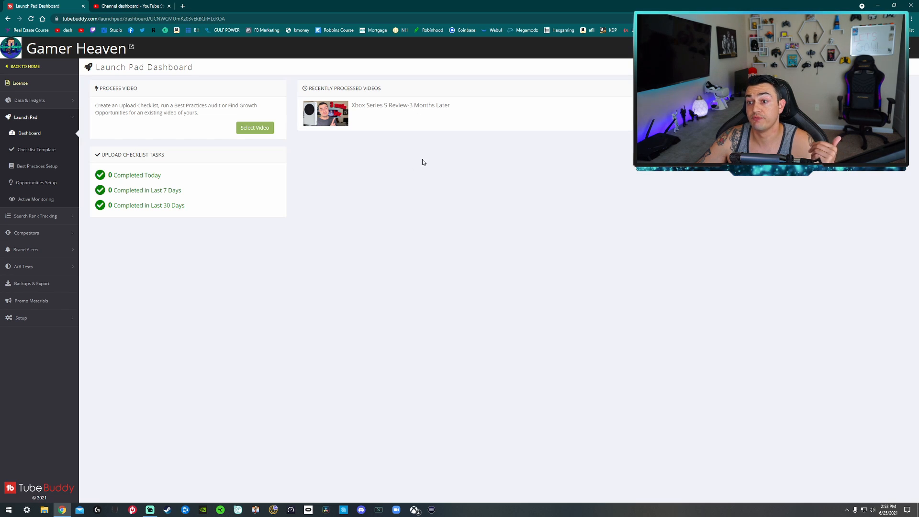
# Open the launch status of the video Xbox Series S Review-3 Months Later and read the first tips for writing a compelling title.
pyautogui.click(402, 106)
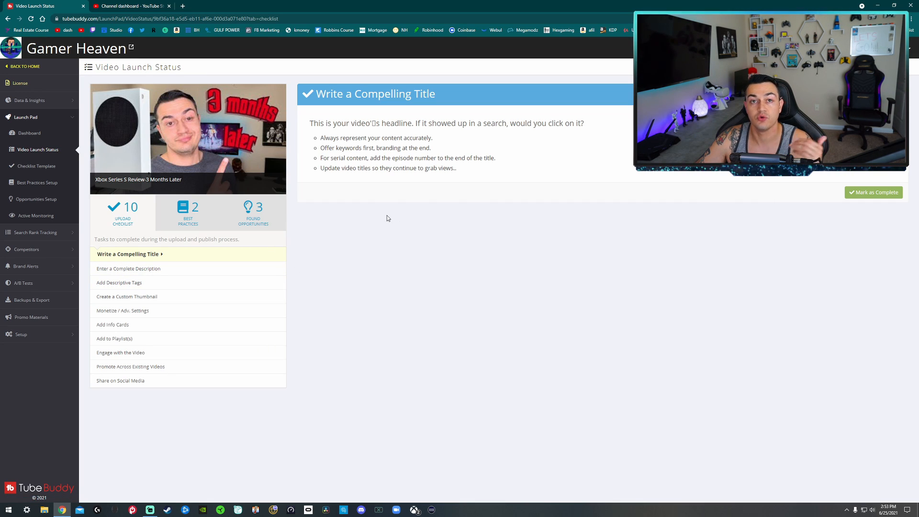
pyautogui.moveTo(321, 138); pyautogui.dragTo(407, 149)
pyautogui.click(413, 154)
pyautogui.moveTo(321, 148); pyautogui.dragTo(368, 158)
pyautogui.click(403, 161)
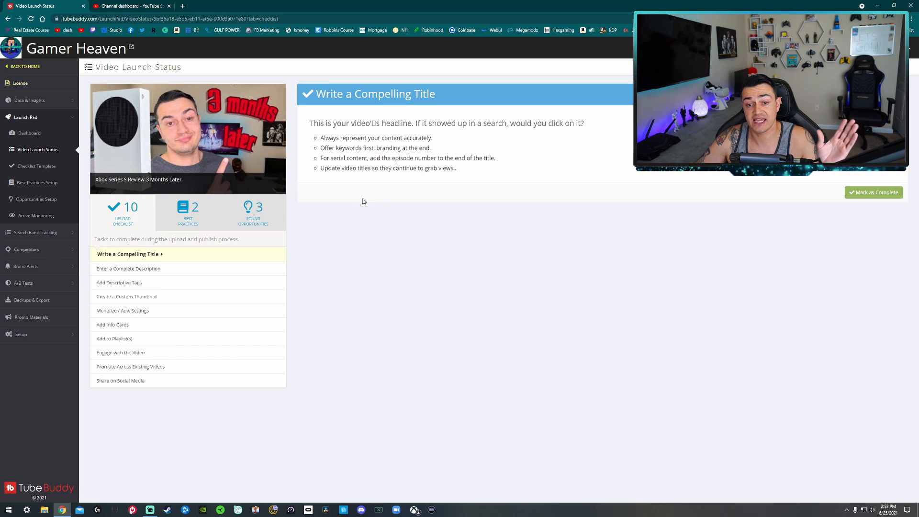
# Highlight the video's title and the episode-number tip for serial content, and mark the Write a Compelling Title task as complete.
pyautogui.moveTo(182, 180); pyautogui.dragTo(102, 179)
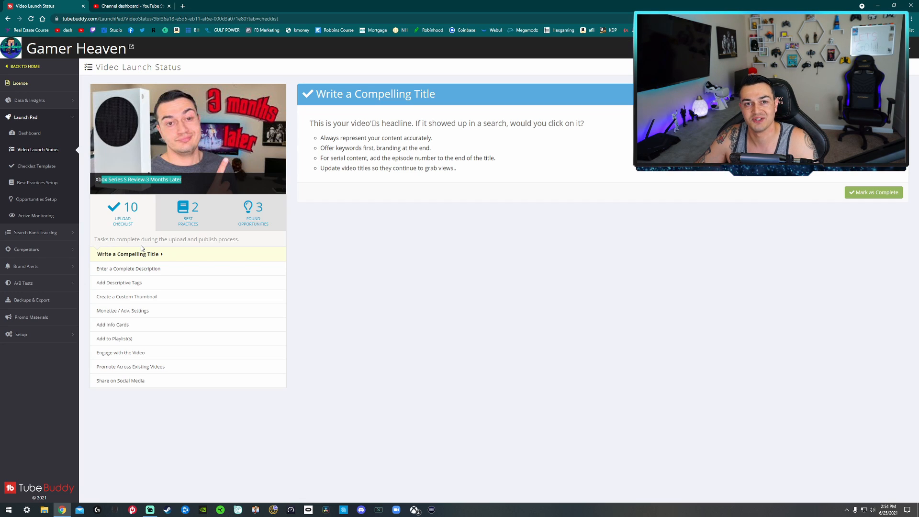
pyautogui.moveTo(329, 158); pyautogui.dragTo(369, 158)
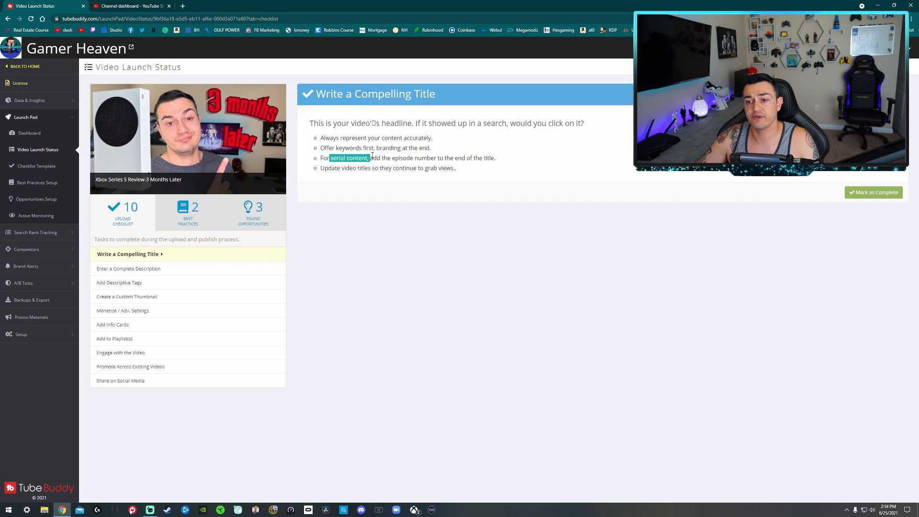
pyautogui.click(370, 158)
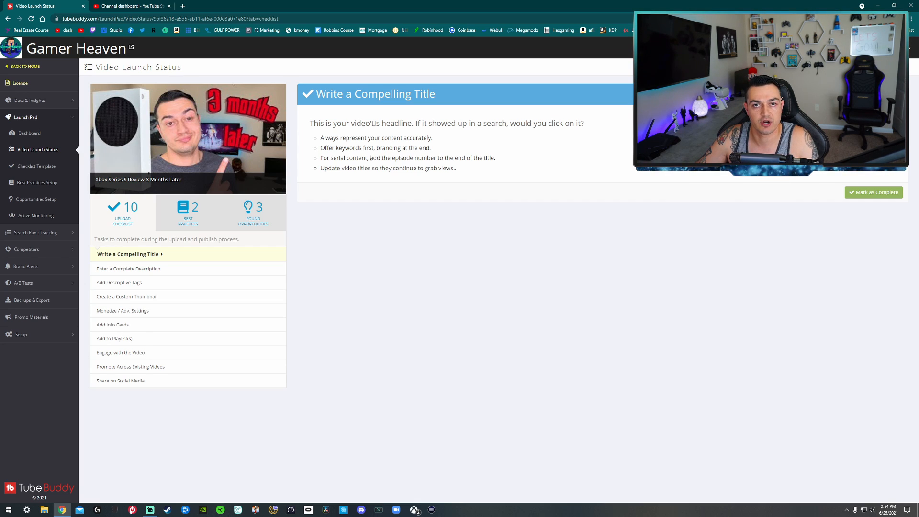
pyautogui.moveTo(392, 157); pyautogui.dragTo(503, 157)
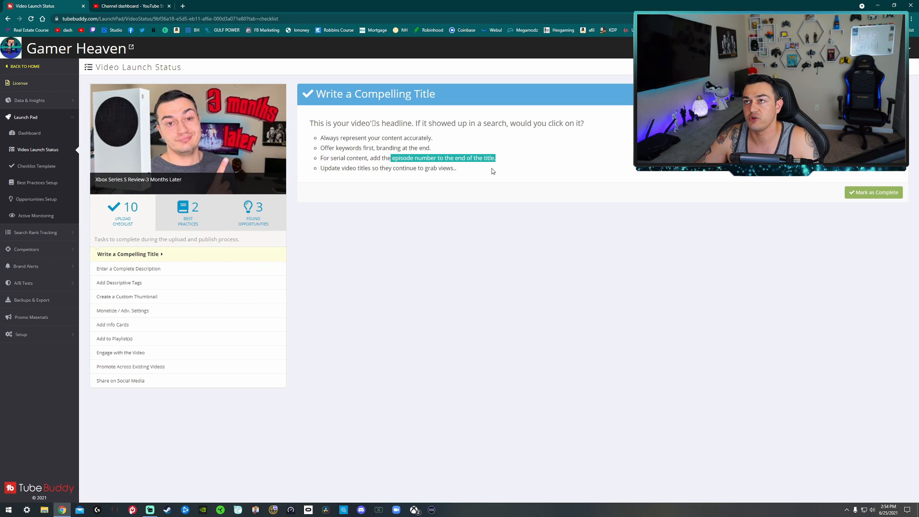
pyautogui.click(858, 192)
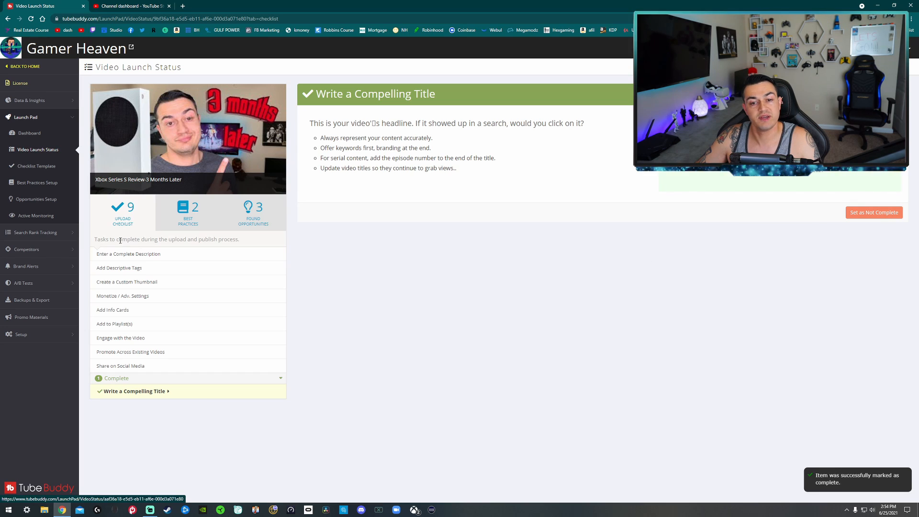
# Open the Best Practices recommendation about broken links and find the flagged Coinbase link in the video description.
pyautogui.click(180, 207)
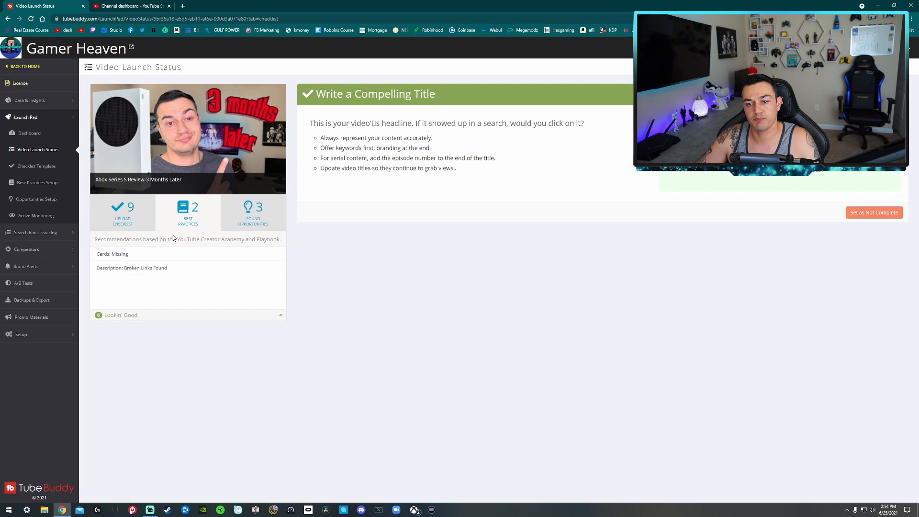
pyautogui.click(127, 268)
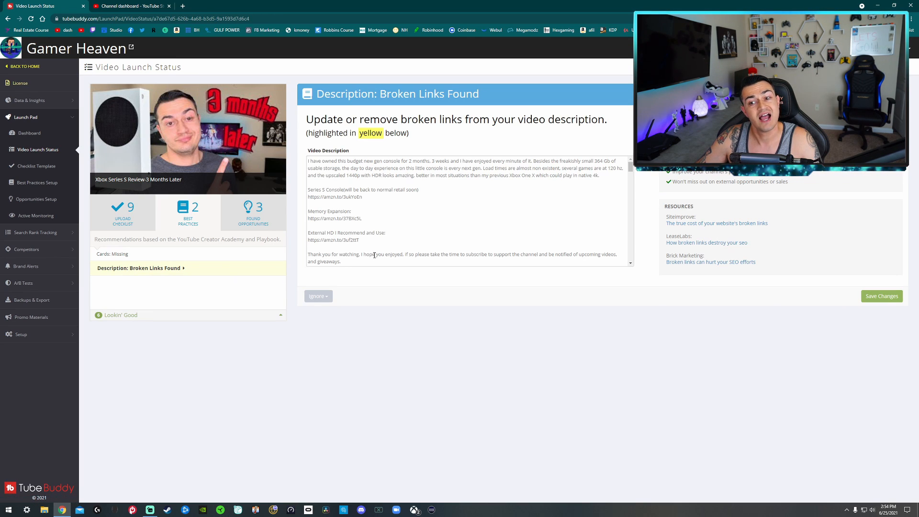
pyautogui.scroll(-2, 373, 241)
pyautogui.scroll(-10, 373, 241)
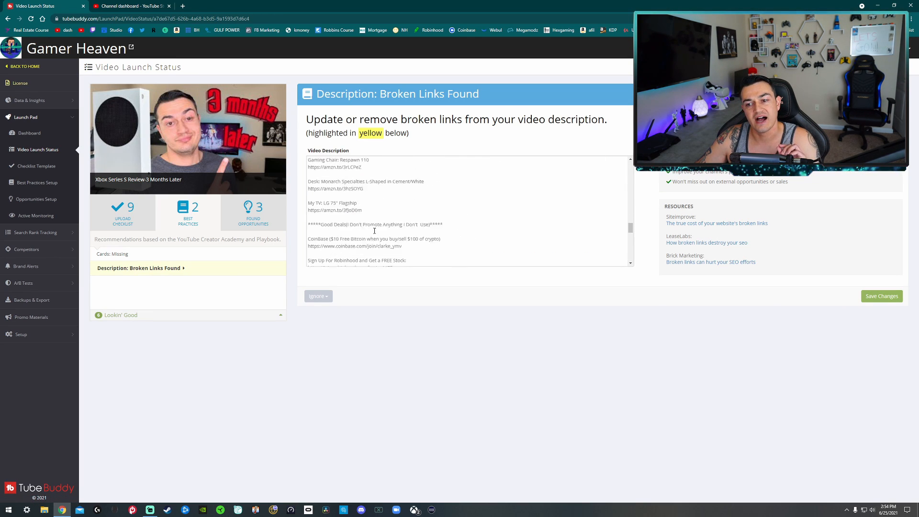
pyautogui.scroll(2, 374, 229)
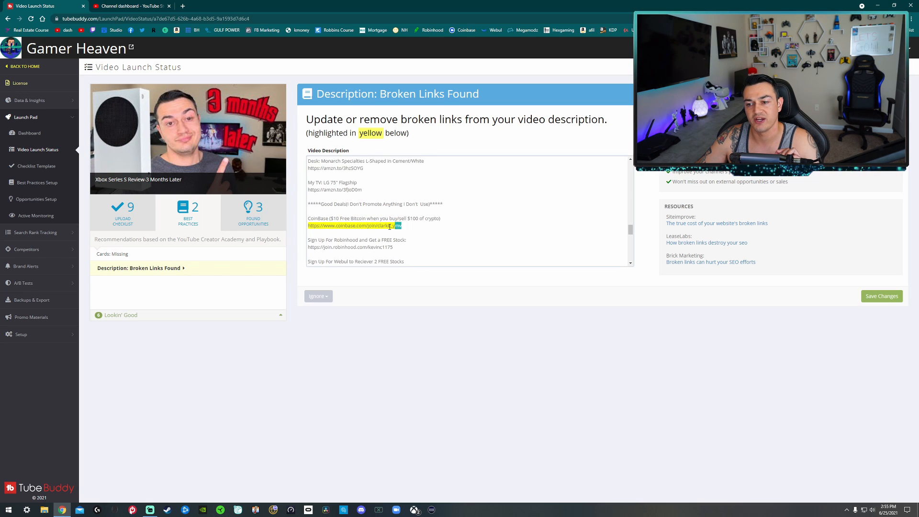
pyautogui.moveTo(402, 226); pyautogui.dragTo(307, 227)
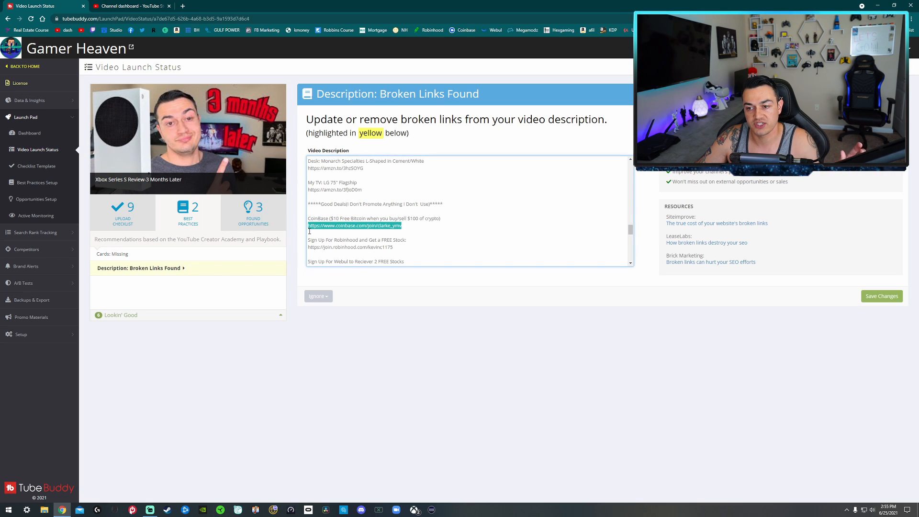
pyautogui.click(414, 231)
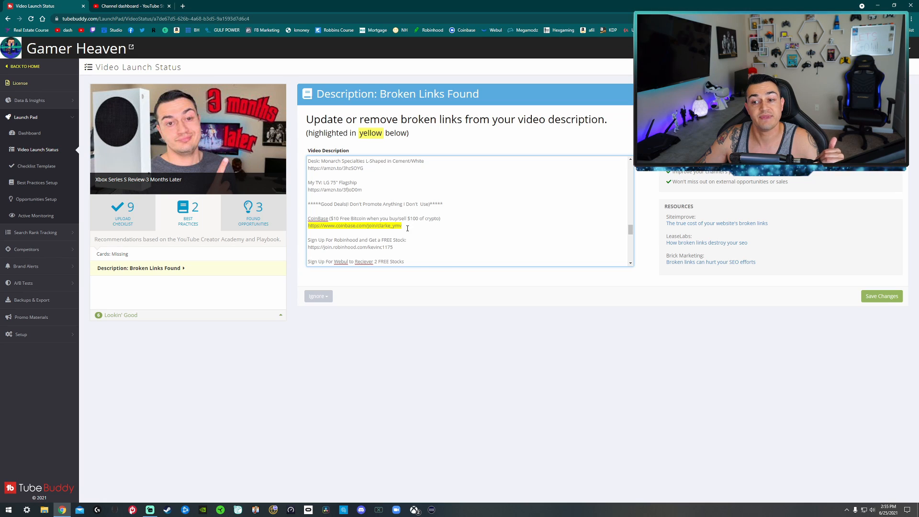
pyautogui.moveTo(408, 228); pyautogui.dragTo(311, 230)
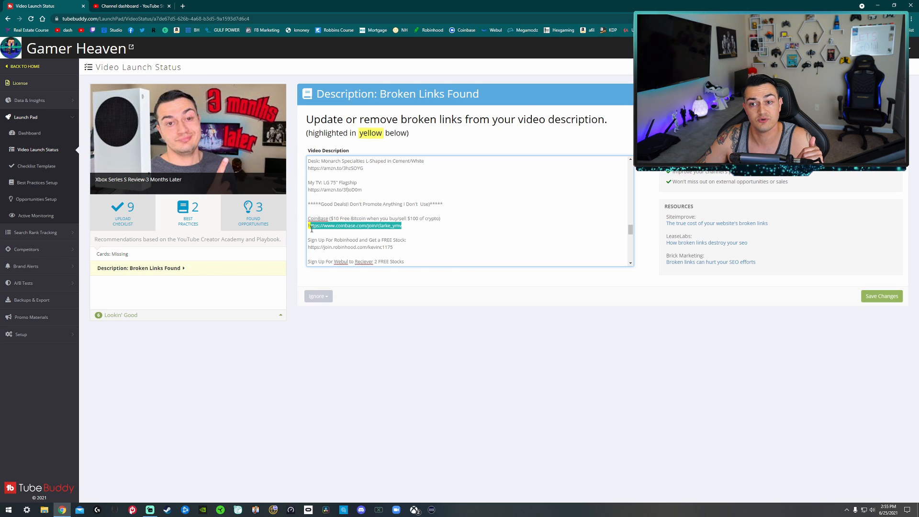
pyautogui.scroll(10, 441, 228)
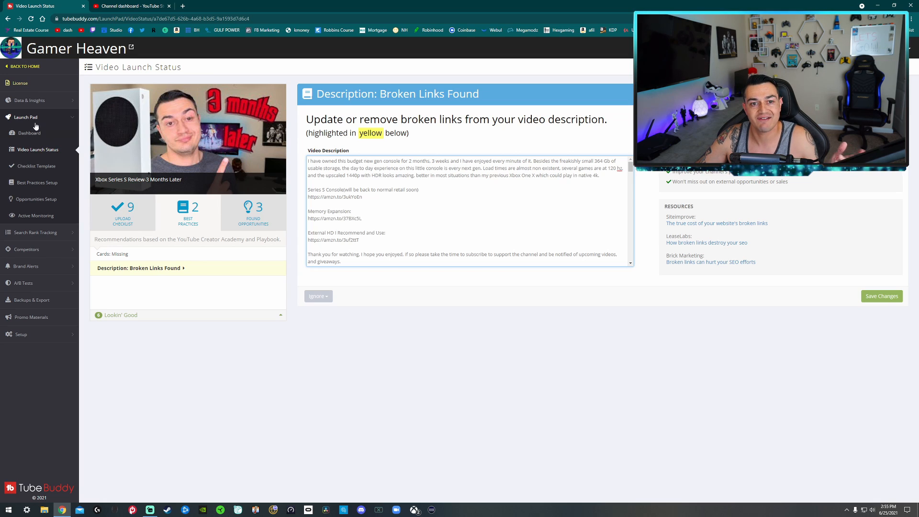
# Open Gamer Heaven's Competitor Scorecard from the TubeBuddy home page and compare its lifetime views with vCuda's, highlighting both figures.
pyautogui.click(25, 66)
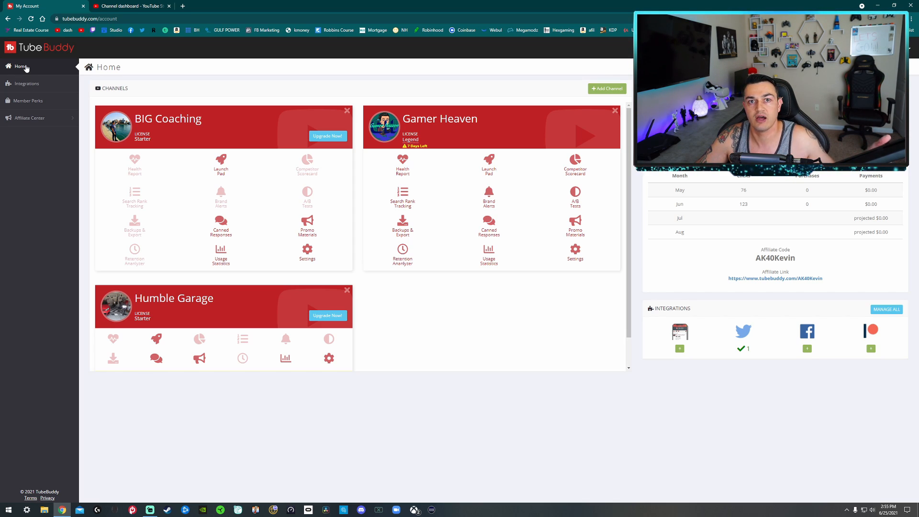
pyautogui.click(576, 166)
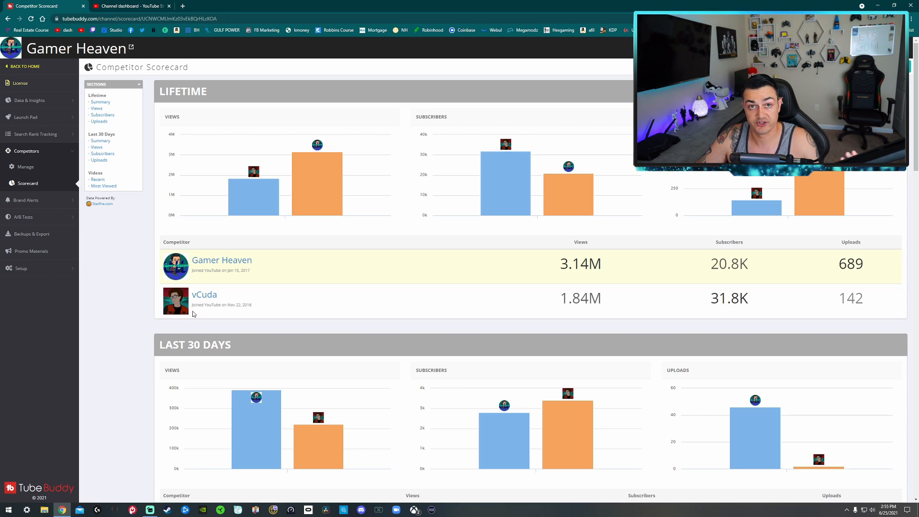
pyautogui.scroll(-1, 199, 318)
pyautogui.scroll(1, 199, 316)
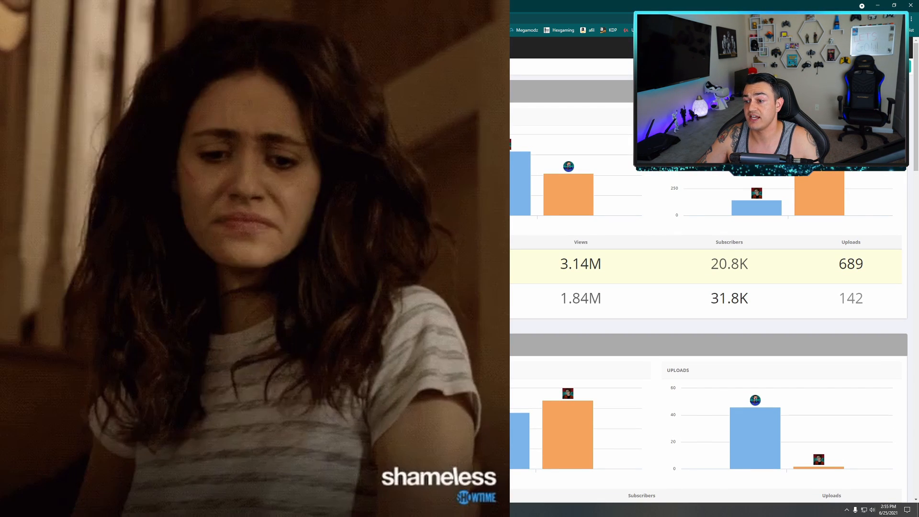
pyautogui.moveTo(562, 264); pyautogui.dragTo(588, 264)
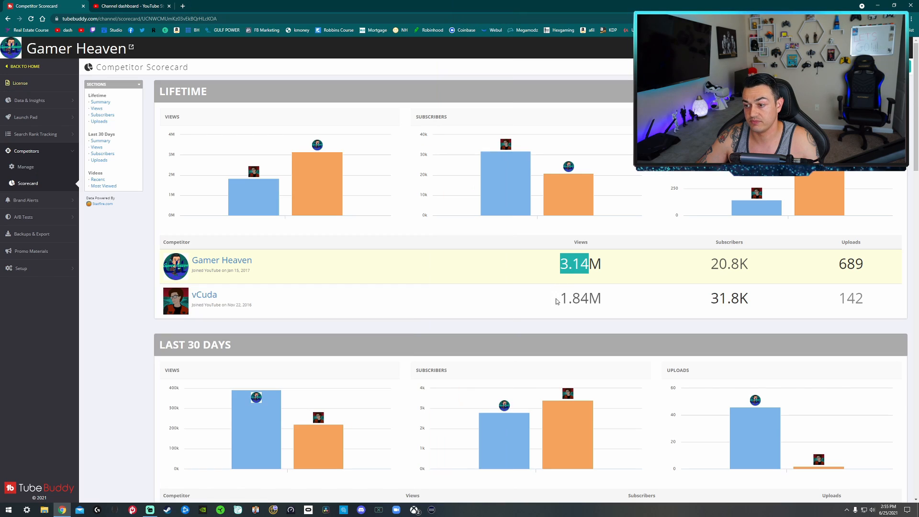
pyautogui.moveTo(563, 299); pyautogui.dragTo(605, 301)
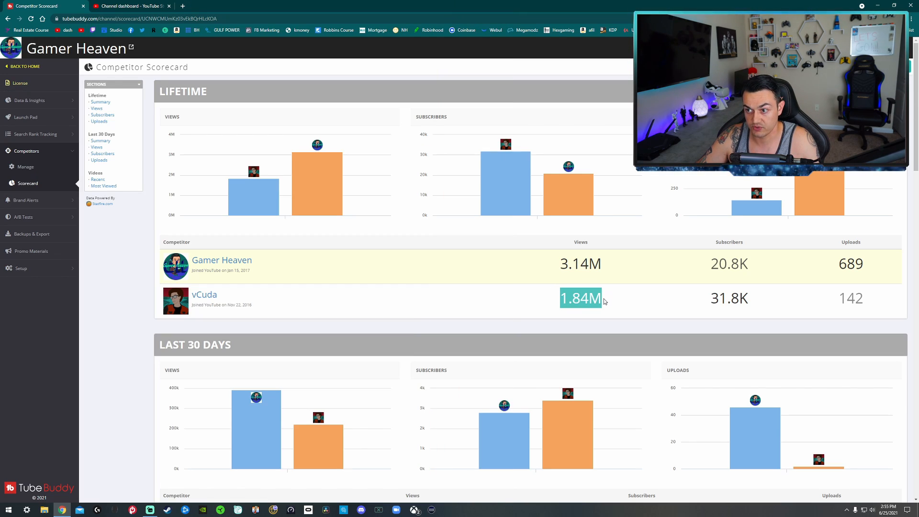
# Examine the scorecard's last-30-days comparison, the daily views, subscribers and uploads graphs, and both channels' most recent and most viewed videos.
pyautogui.moveTo(497, 153)
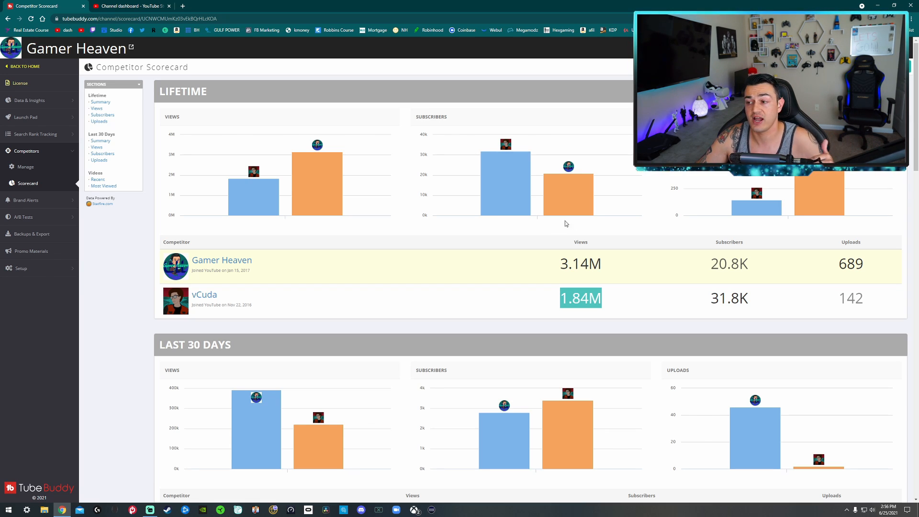
pyautogui.scroll(-5, 243, 179)
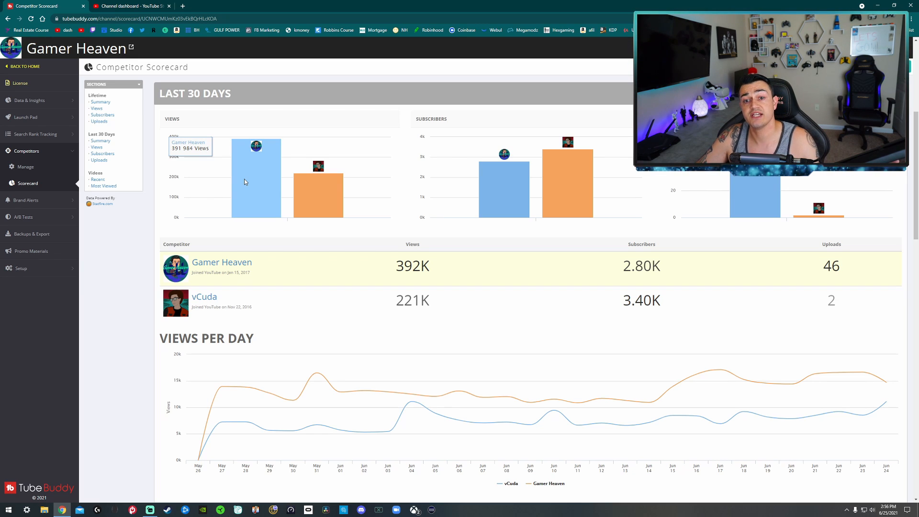
pyautogui.moveTo(318, 205)
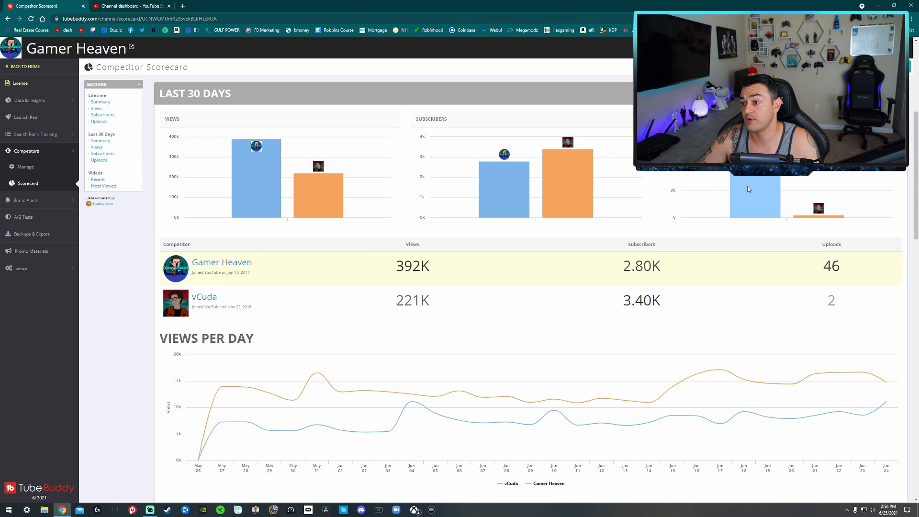
pyautogui.scroll(-3, 244, 259)
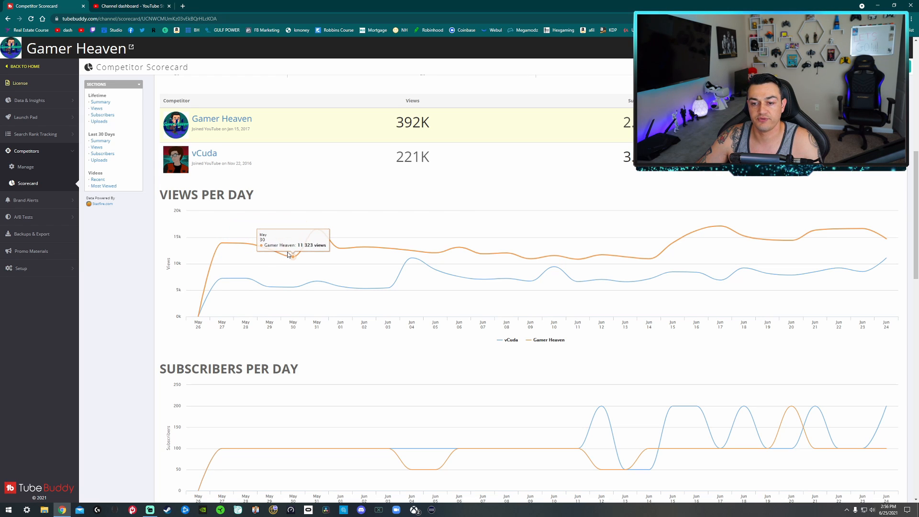
pyautogui.scroll(-5, 295, 286)
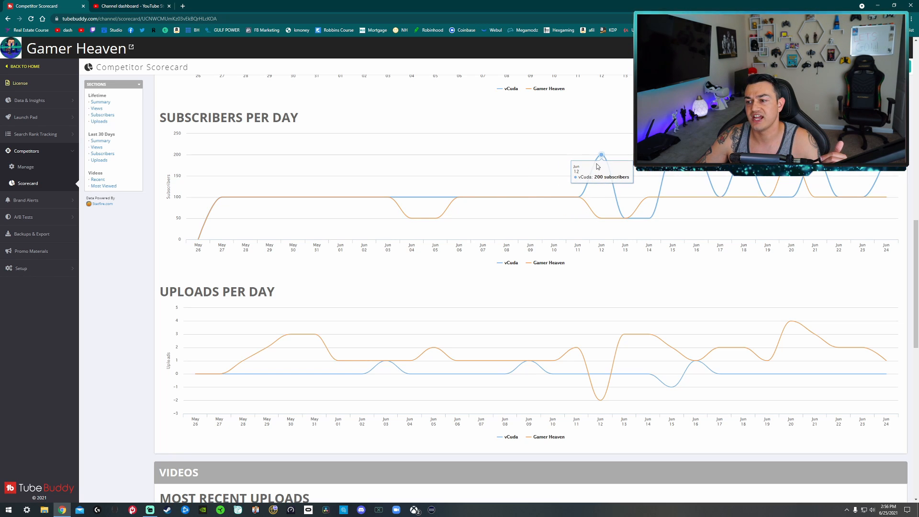
pyautogui.scroll(9, 693, 252)
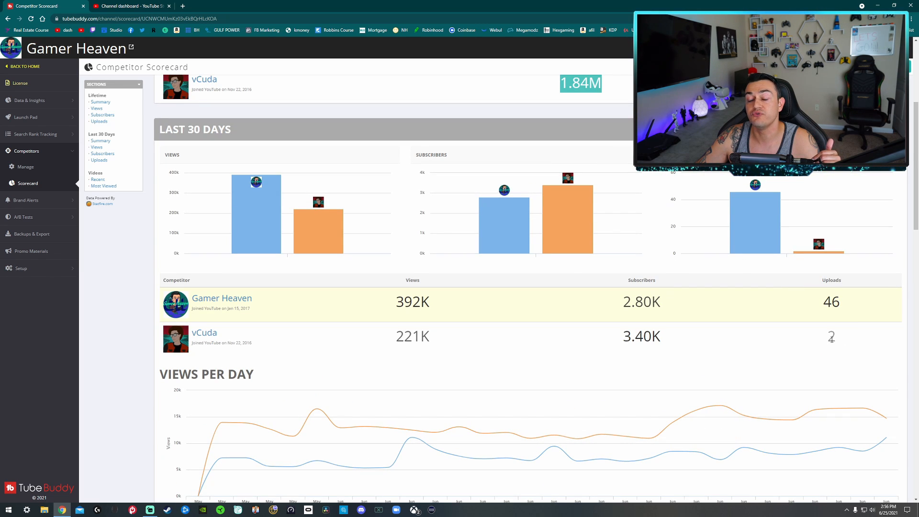
pyautogui.scroll(-6, 831, 337)
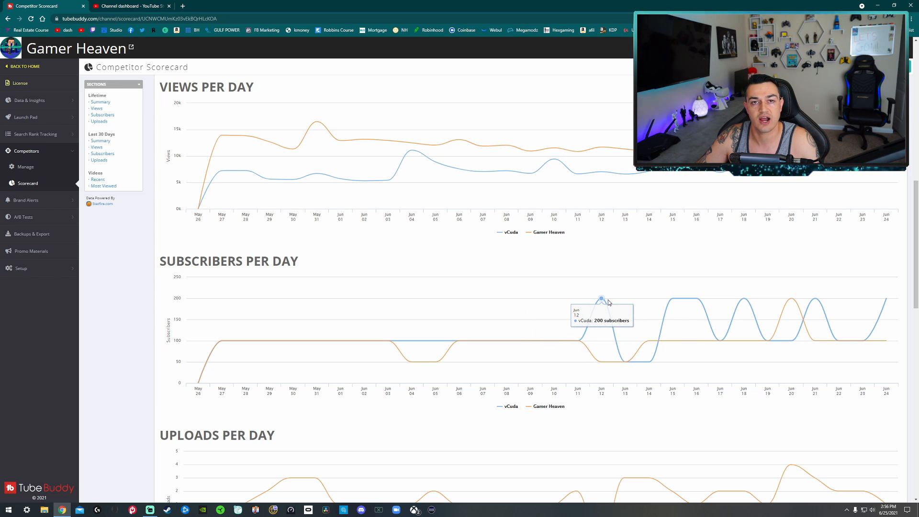
pyautogui.scroll(-15, 203, 284)
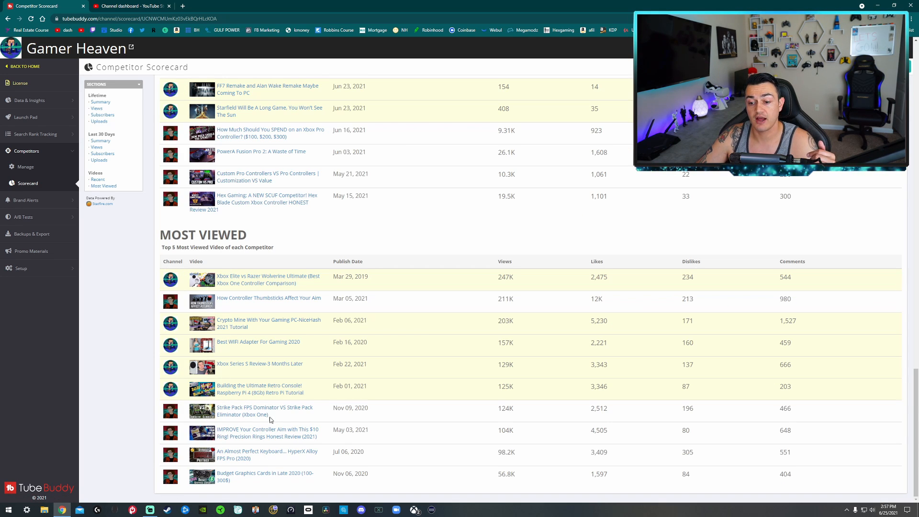
pyautogui.scroll(5, 335, 456)
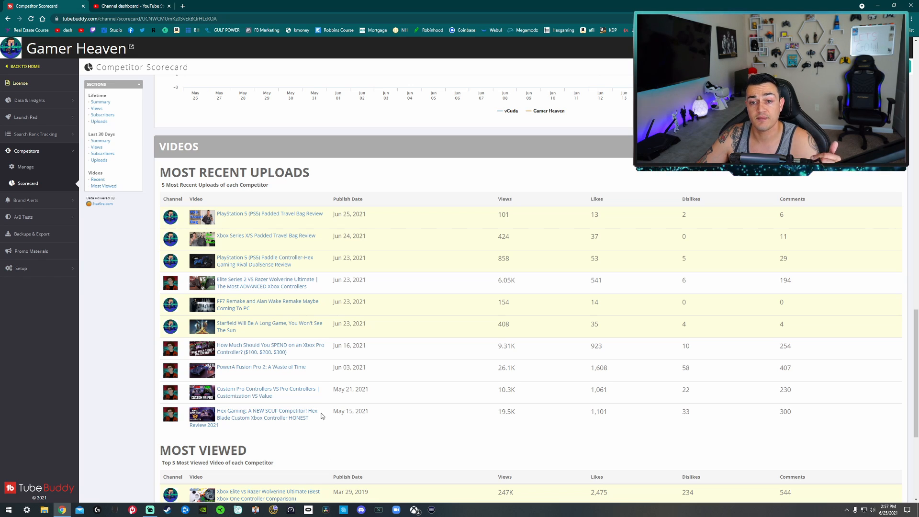
pyautogui.scroll(15, 288, 383)
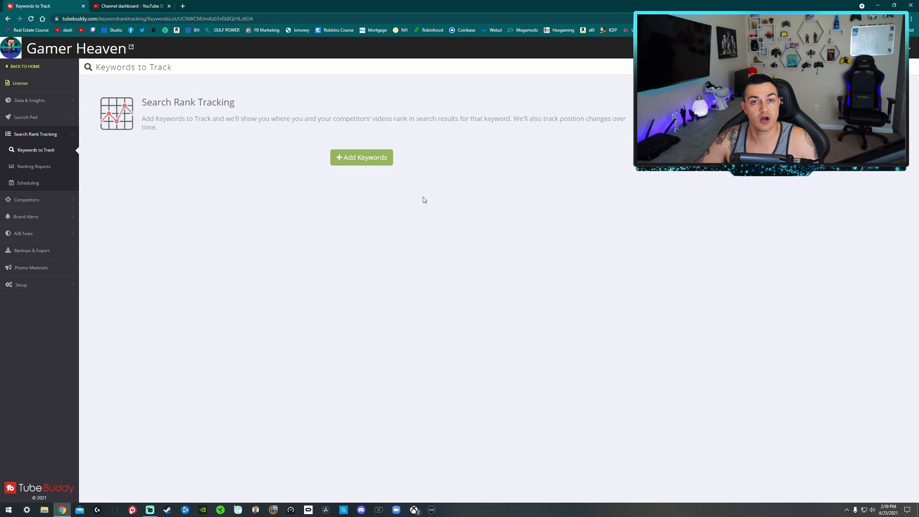
# Add "playstation 5" as a keyword for Search Rank Tracking and save it.
pyautogui.click(359, 157)
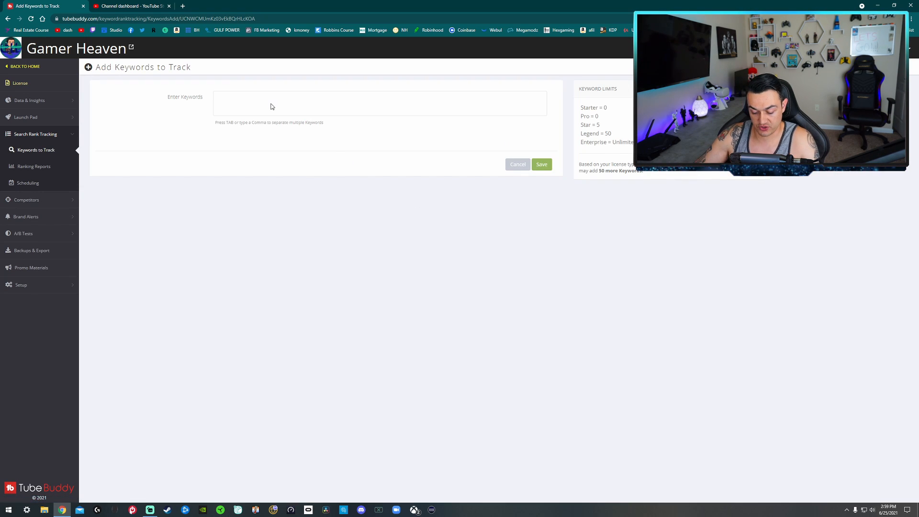
pyautogui.write('playstation')
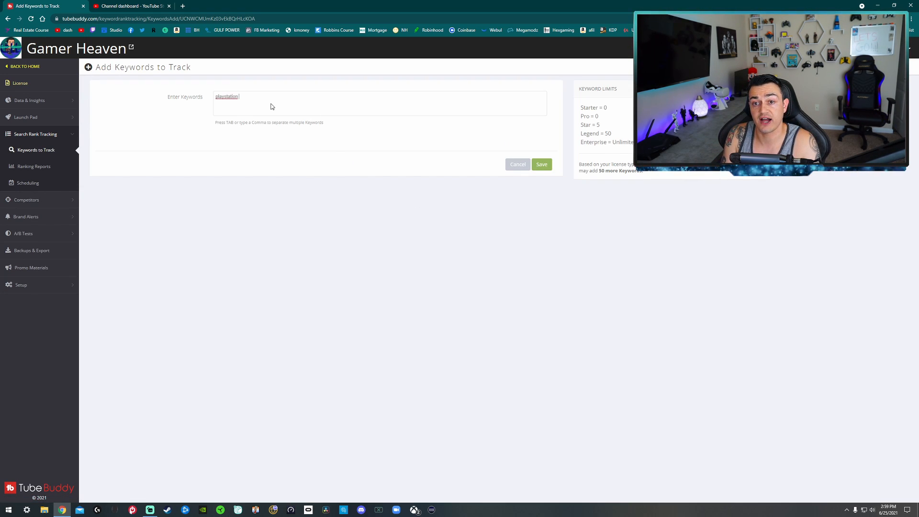
pyautogui.write(' 5')
pyautogui.press('Tab')
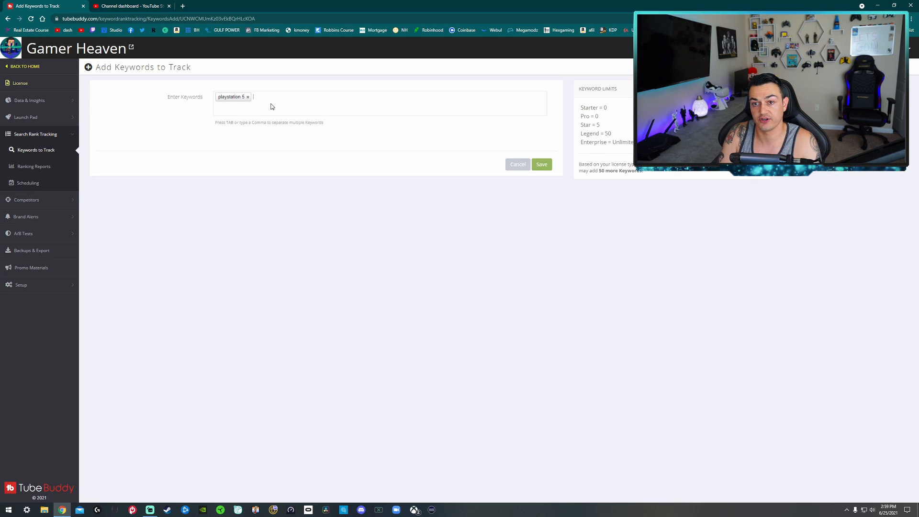
pyautogui.click(549, 170)
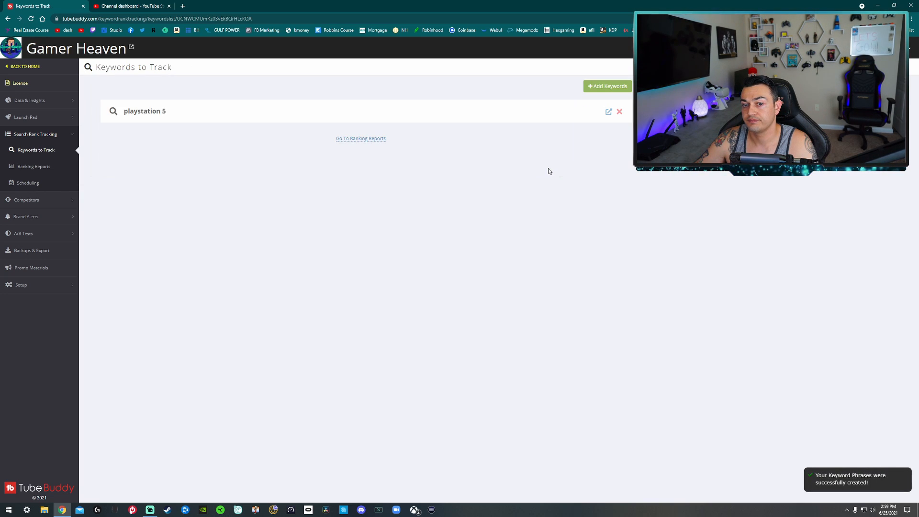
# Re-generate the Ranking Report for the tracked keyword and highlight the keyword in the report's message.
pyautogui.click(365, 139)
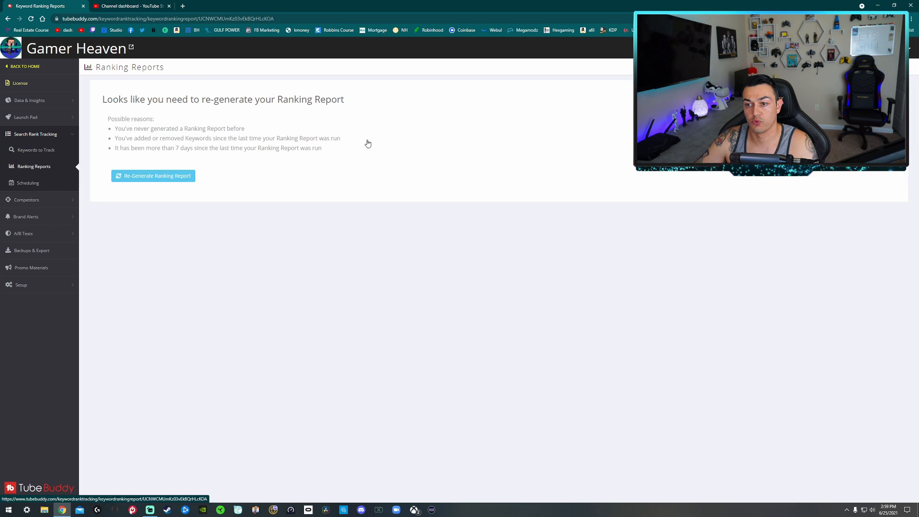
pyautogui.click(139, 178)
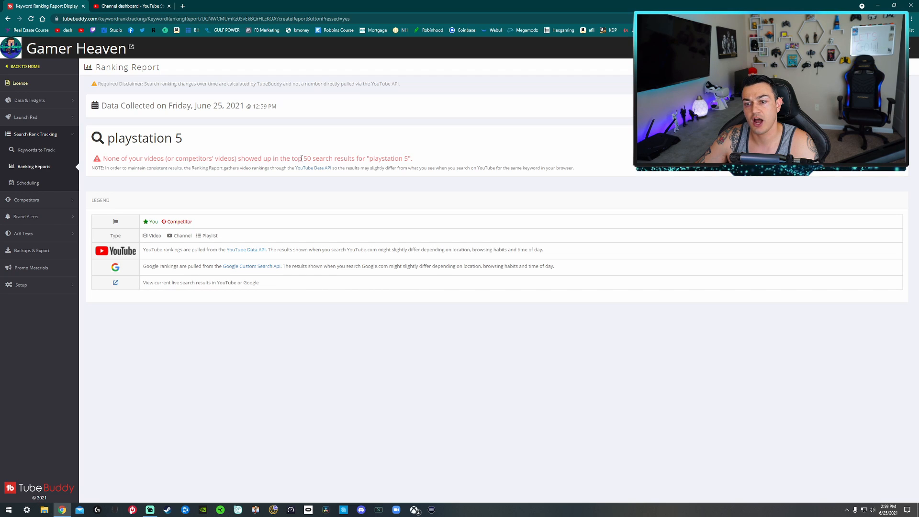
pyautogui.moveTo(302, 159); pyautogui.dragTo(369, 155)
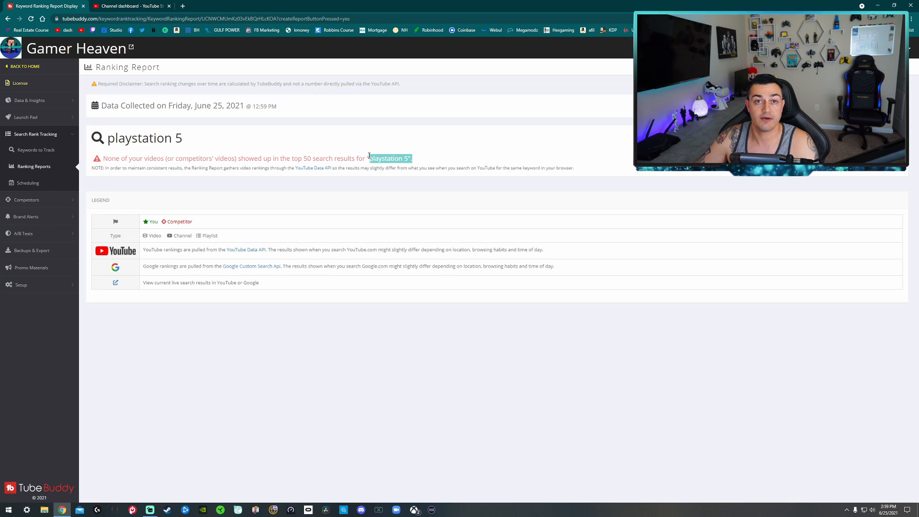
pyautogui.click(403, 161)
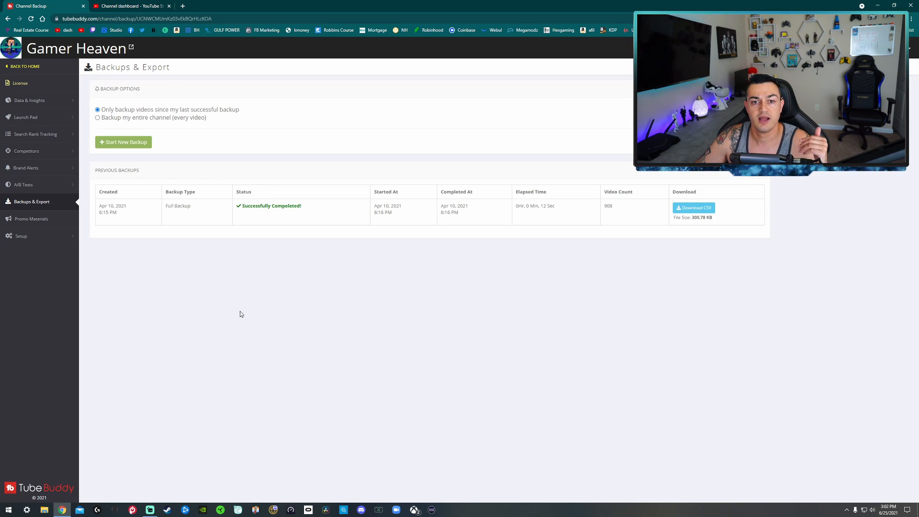
# Set the backup option to the entire channel (every video) and highlight the previous backup's status.
pyautogui.click(97, 118)
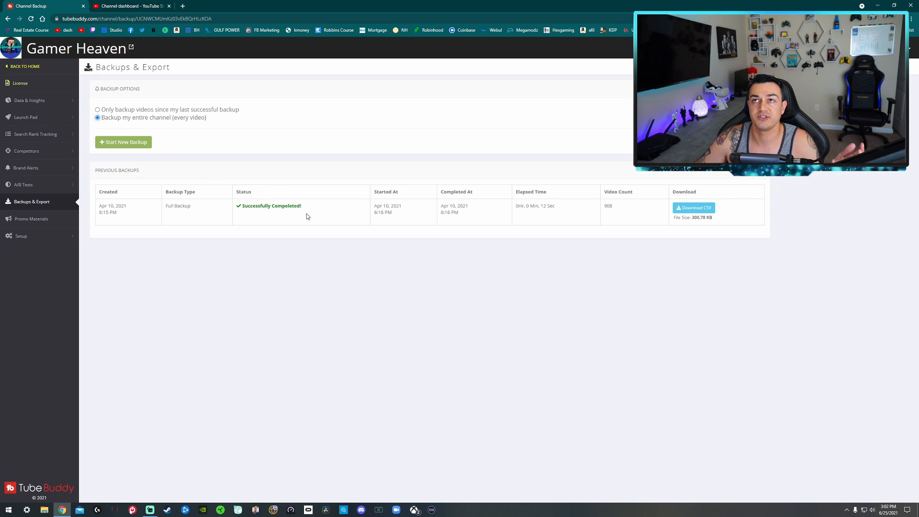
pyautogui.moveTo(302, 207); pyautogui.dragTo(238, 209)
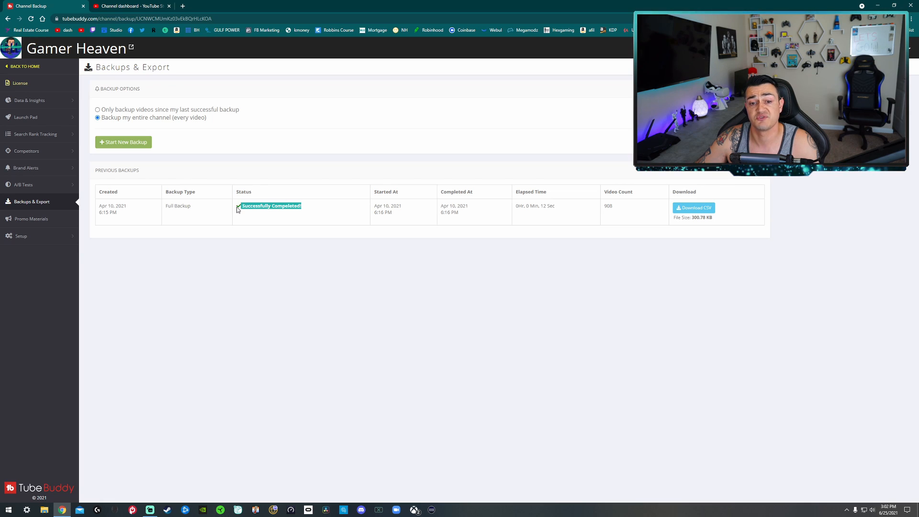
pyautogui.click(213, 208)
pyautogui.hotkey('ctrl', 'a')
pyautogui.click(242, 267)
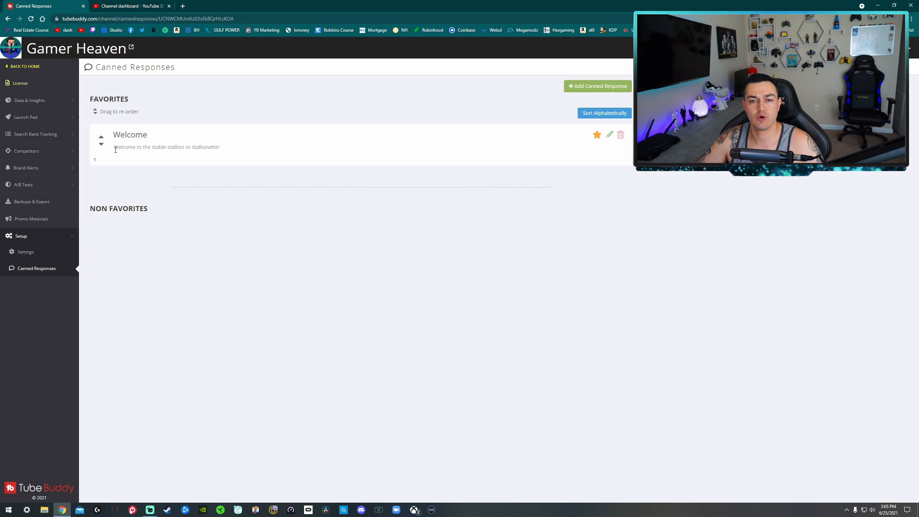
# Highlight the text of the Welcome canned response, then clear the selection.
pyautogui.moveTo(114, 148); pyautogui.dragTo(223, 153)
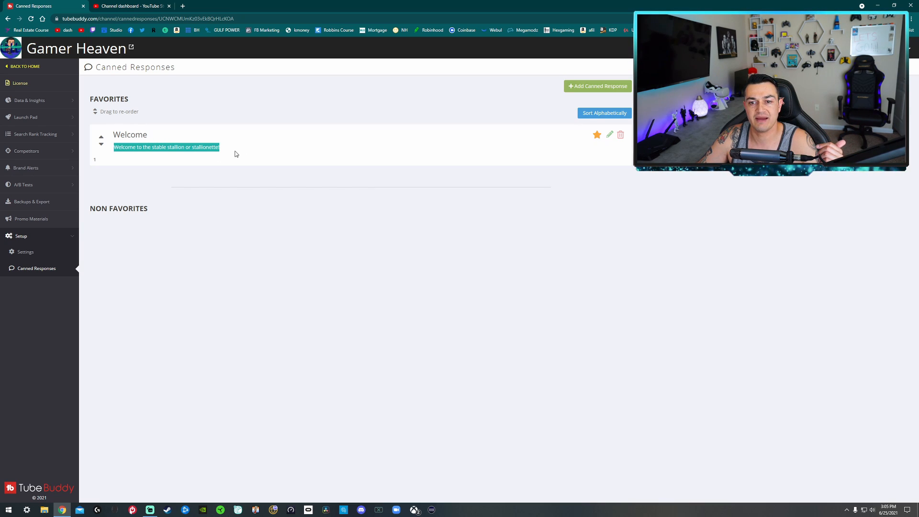
pyautogui.moveTo(220, 156); pyautogui.dragTo(158, 148)
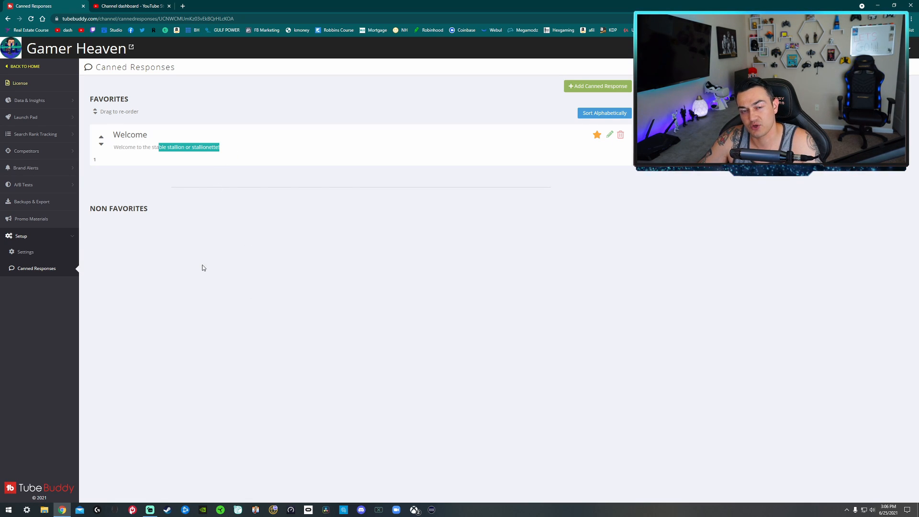
pyautogui.click(242, 151)
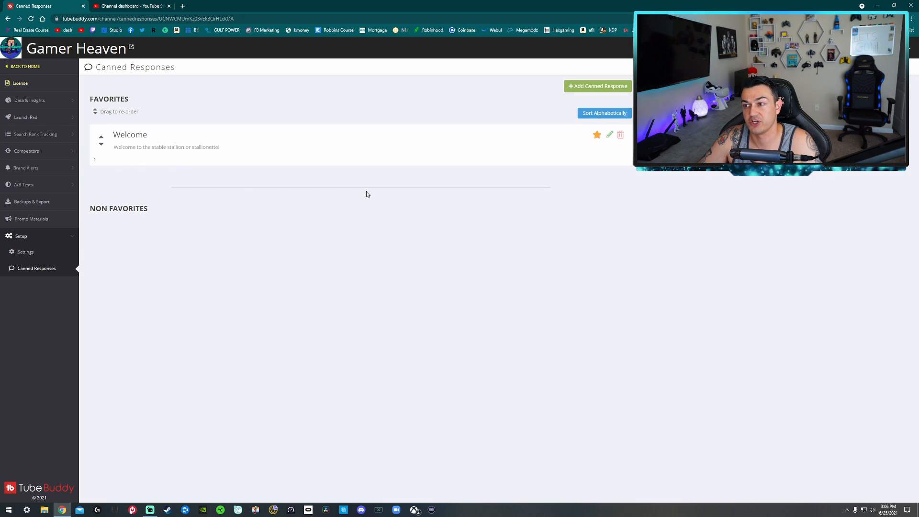
# Open the channel's Promo Materials and examine the permanent links, latest video links, channel art, embed code and RSS feed.
pyautogui.click(31, 219)
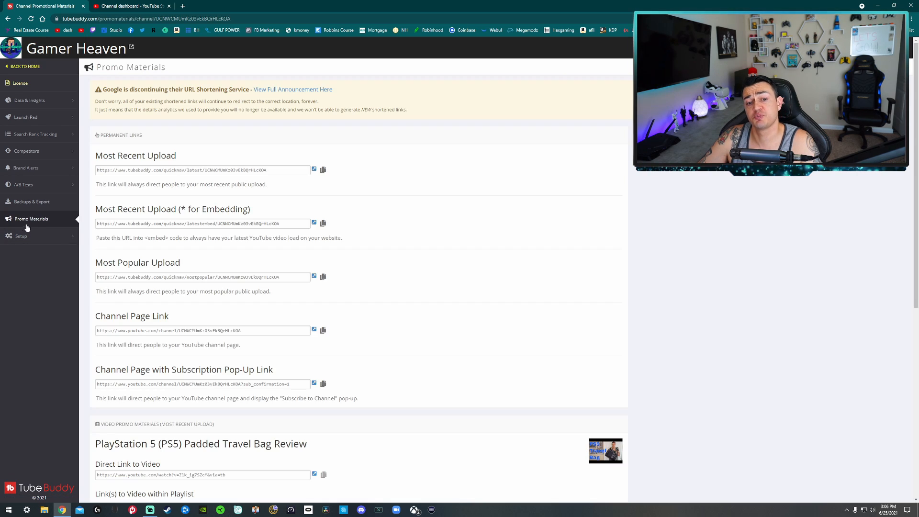
pyautogui.scroll(-1, 37, 226)
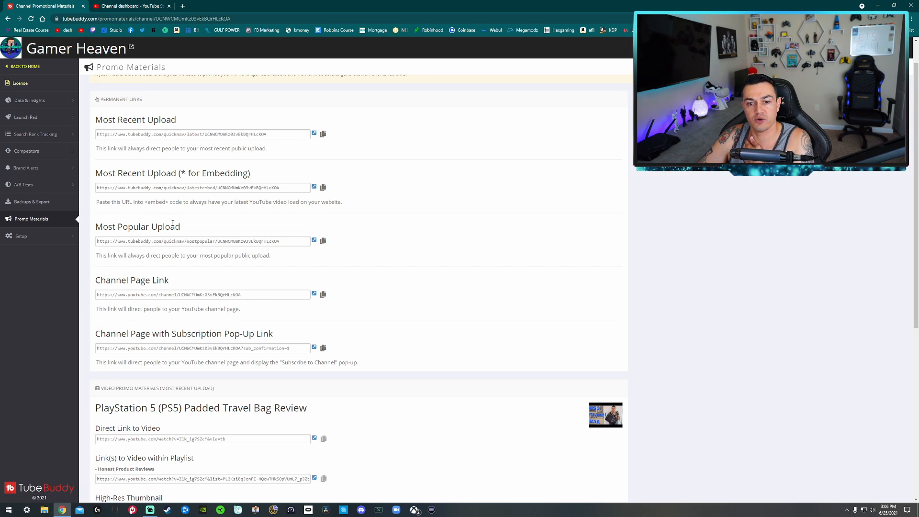
pyautogui.scroll(-2, 167, 171)
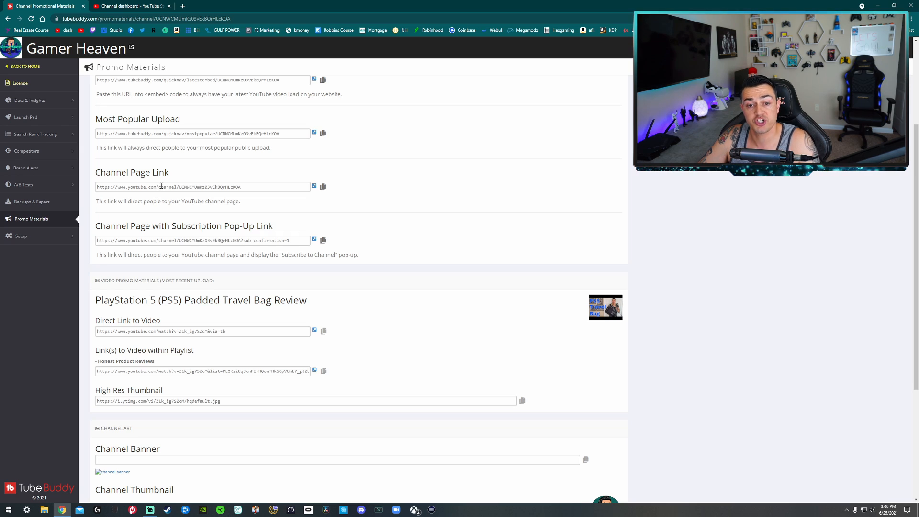
pyautogui.scroll(-2, 160, 187)
pyautogui.scroll(-2, 166, 236)
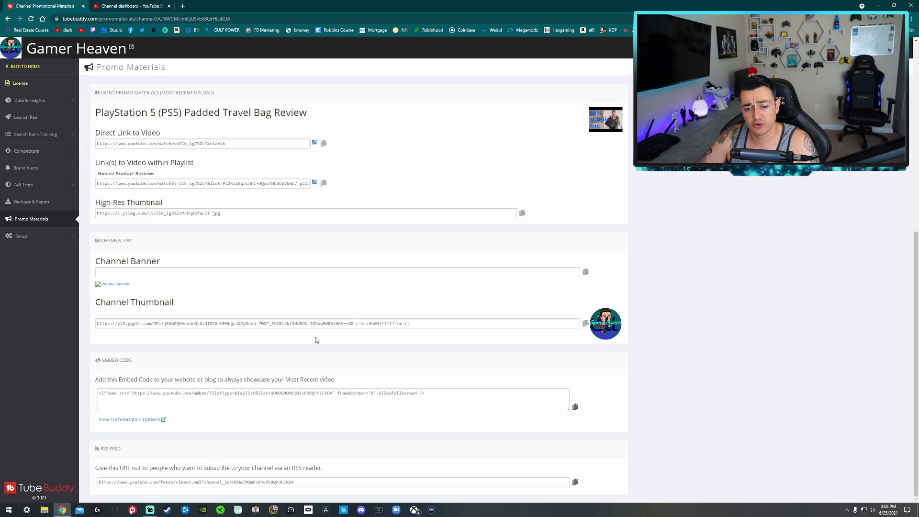
pyautogui.scroll(6, 307, 347)
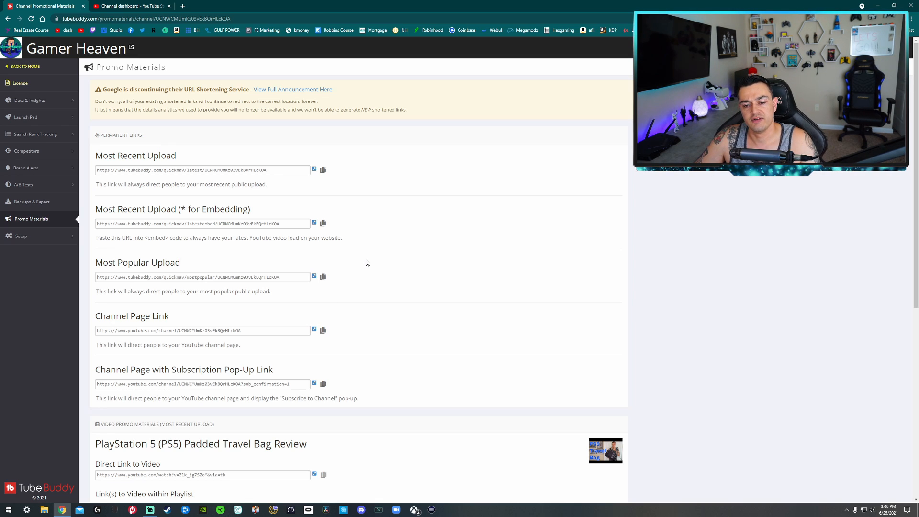
pyautogui.scroll(-3, 367, 263)
pyautogui.moveTo(235, 299); pyautogui.dragTo(155, 305)
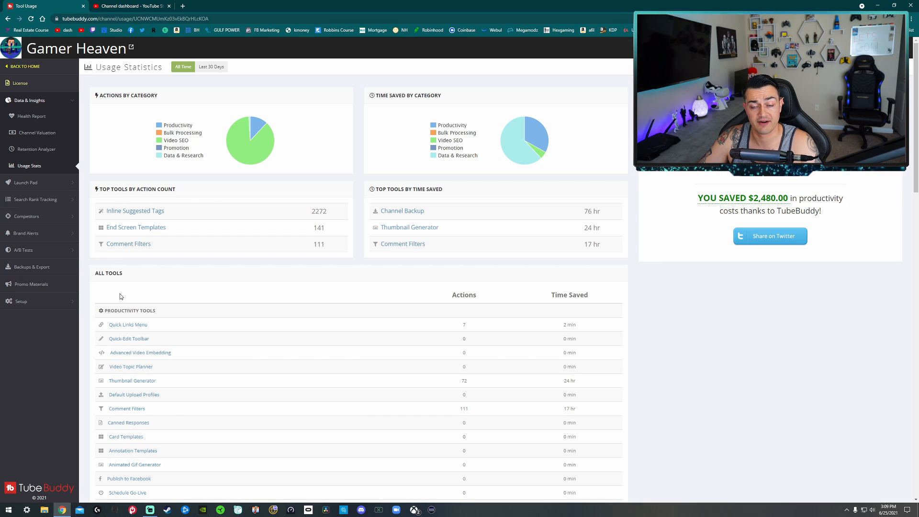
# Examine the all-time Usage Statistics, from the Actions by Category chart through the productivity, bulk processing, video SEO and promotion tools.
pyautogui.moveTo(248, 157)
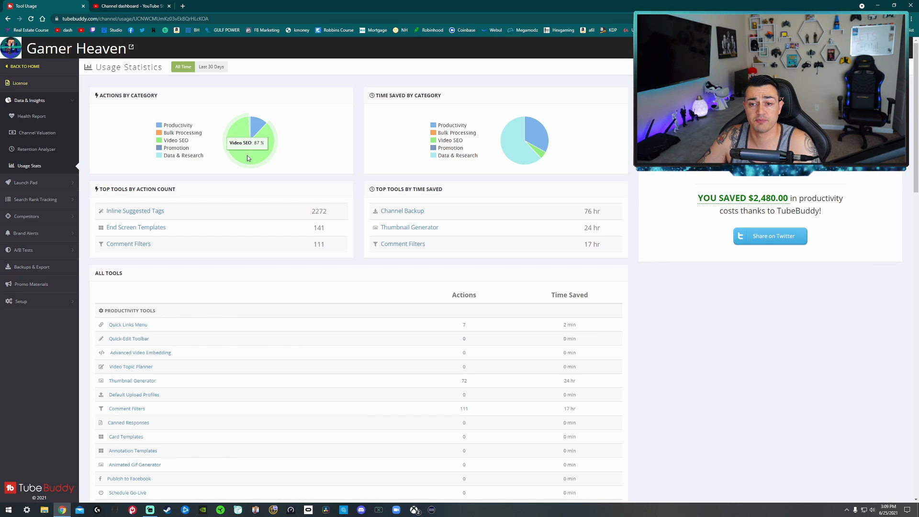
pyautogui.moveTo(256, 123)
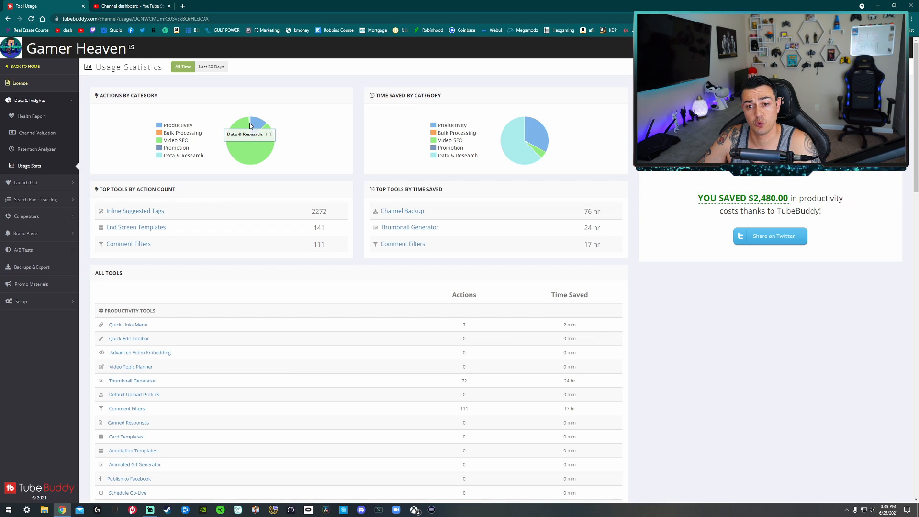
pyautogui.scroll(-2, 247, 271)
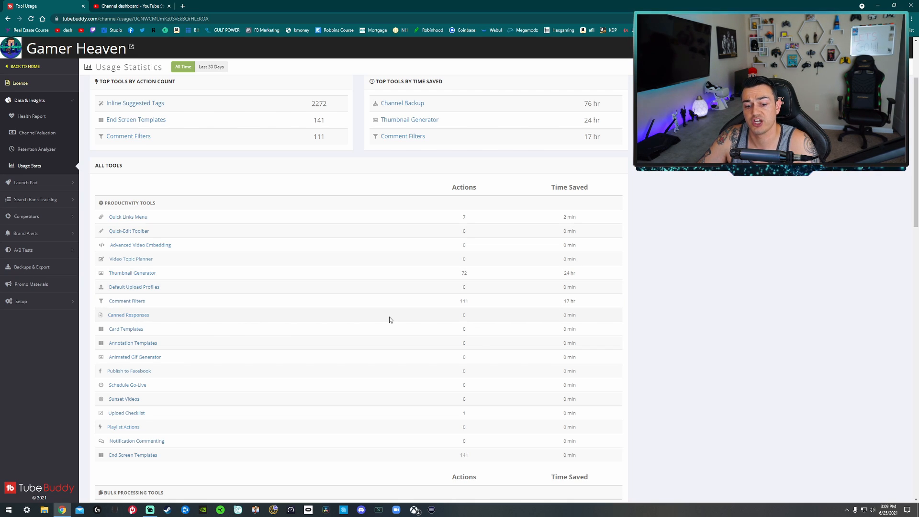
pyautogui.scroll(-4, 380, 383)
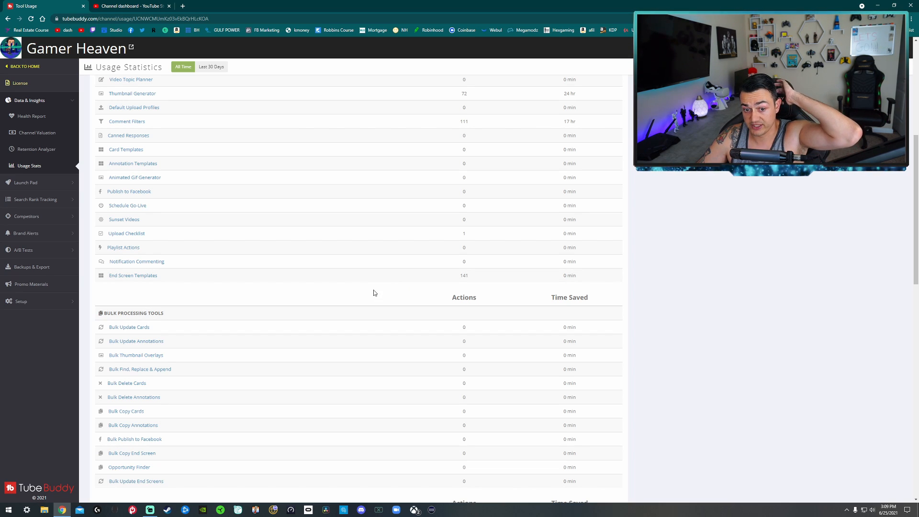
pyautogui.scroll(-9, 374, 292)
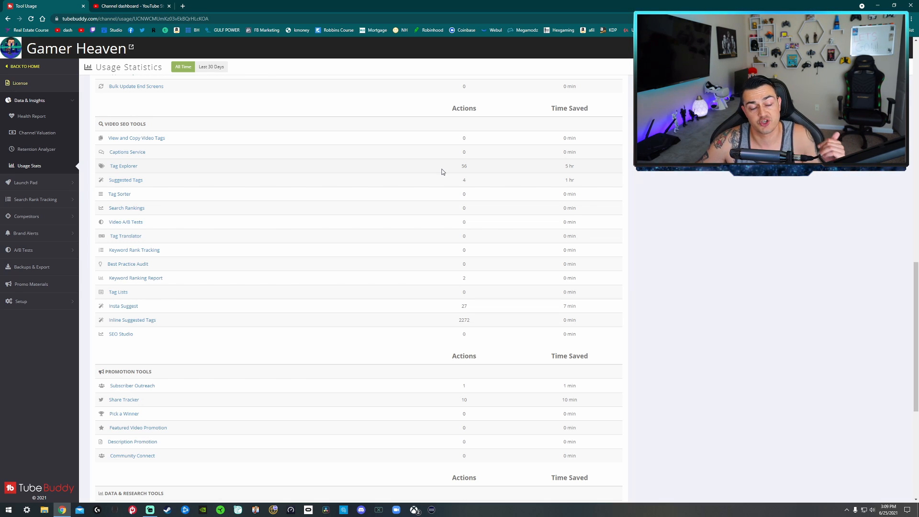
# Examine the promotion tools and data & research tools usage figures, and close the Usage Statistics page.
pyautogui.scroll(-2, 454, 204)
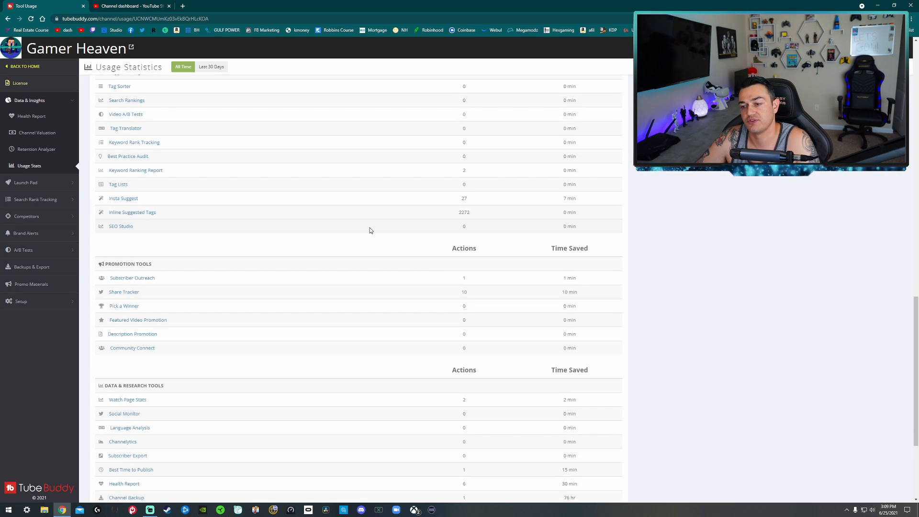
pyautogui.scroll(-3, 375, 249)
pyautogui.scroll(1, 389, 215)
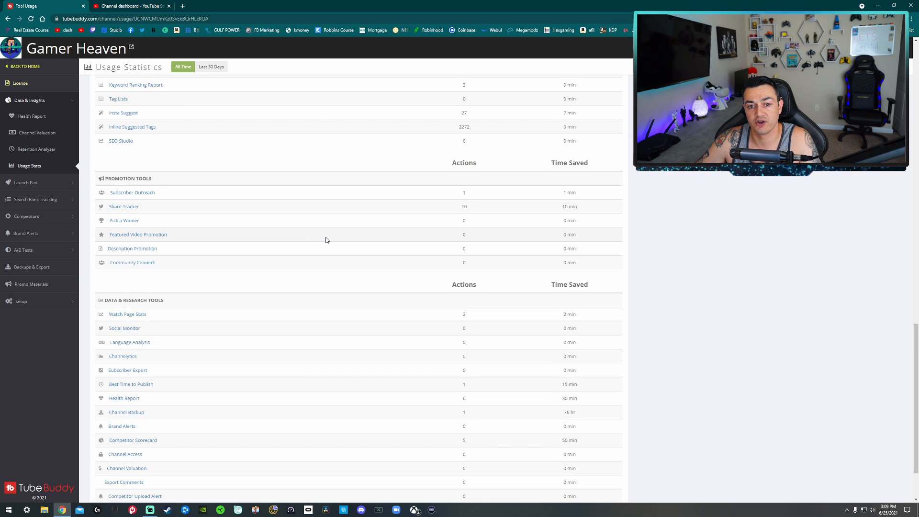
pyautogui.scroll(-2, 321, 240)
pyautogui.hotkey('ctrl', 'w')
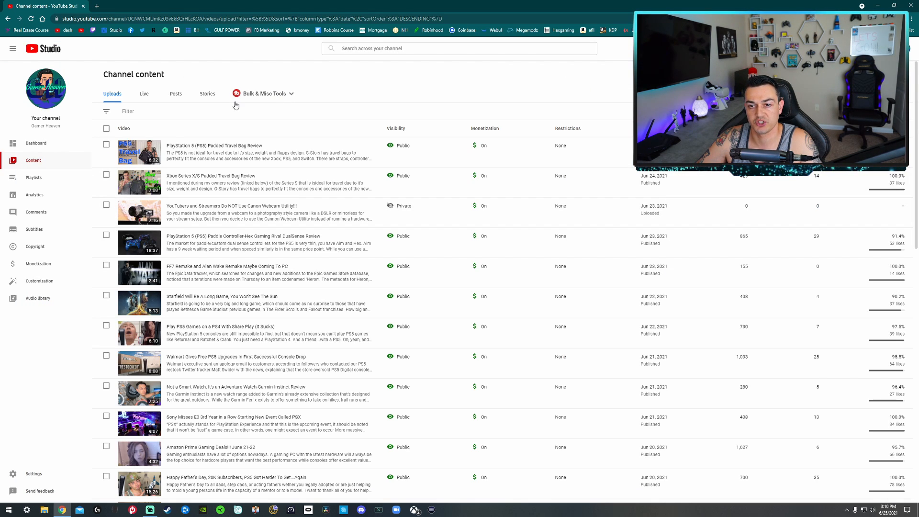
# Start a bulk copy of end screens from the channel content list, using Default Template as the source.
pyautogui.click(258, 95)
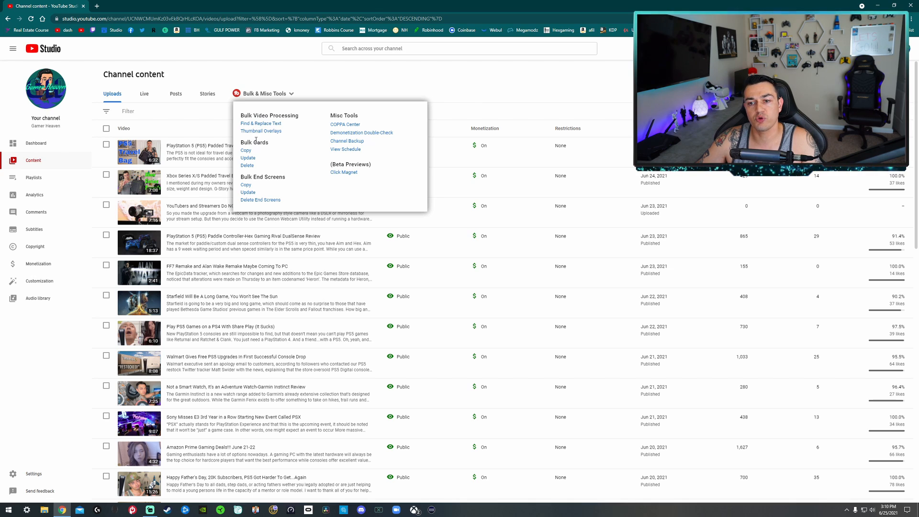
pyautogui.click(245, 185)
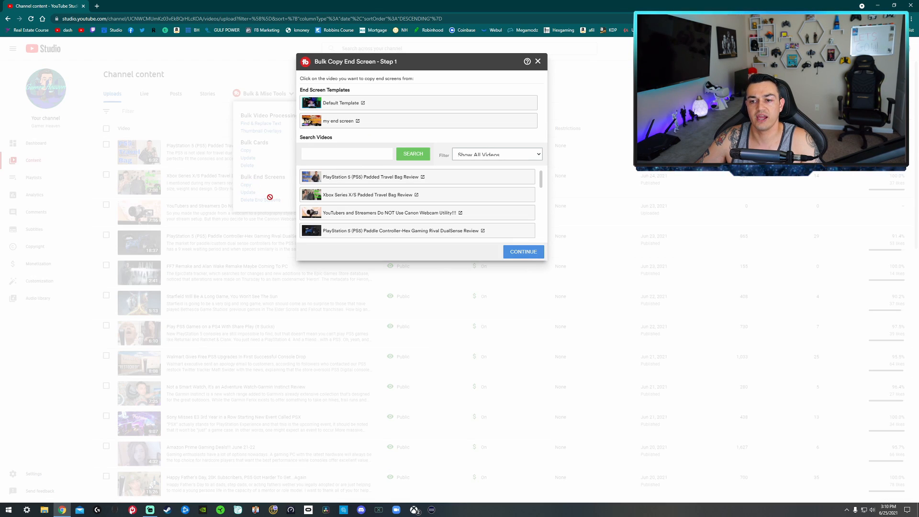
pyautogui.click(351, 103)
pyautogui.click(518, 252)
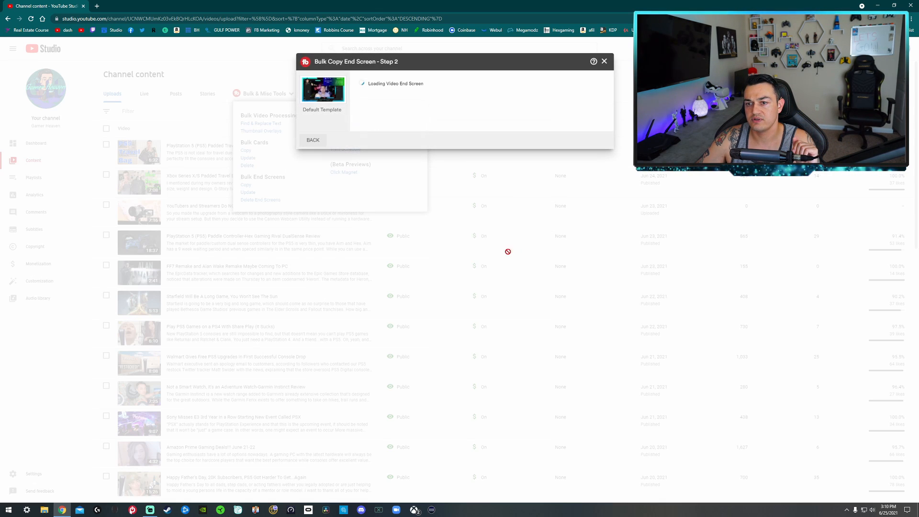
# Examine the template's subscribe, best-for-viewer and most-recent-upload end screen elements and proceed with all of them selected.
pyautogui.scroll(-3, 455, 199)
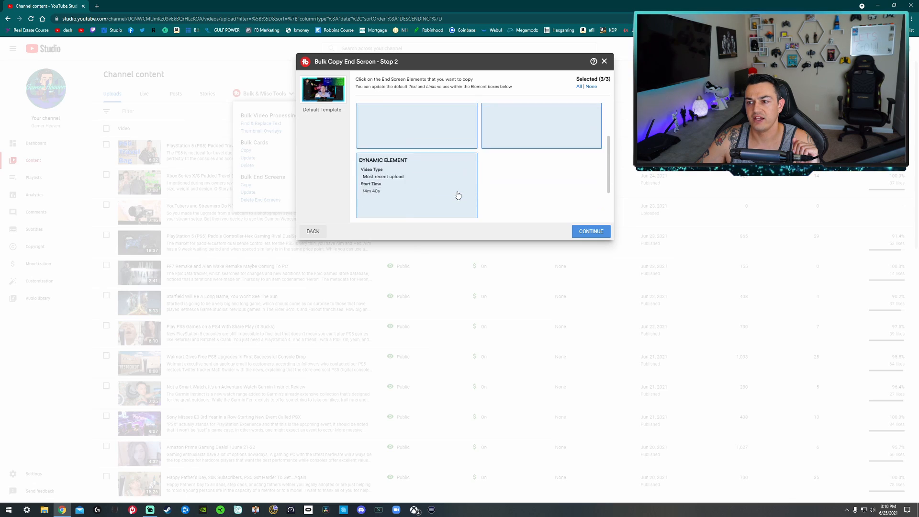
pyautogui.scroll(3, 423, 142)
pyautogui.scroll(-3, 419, 164)
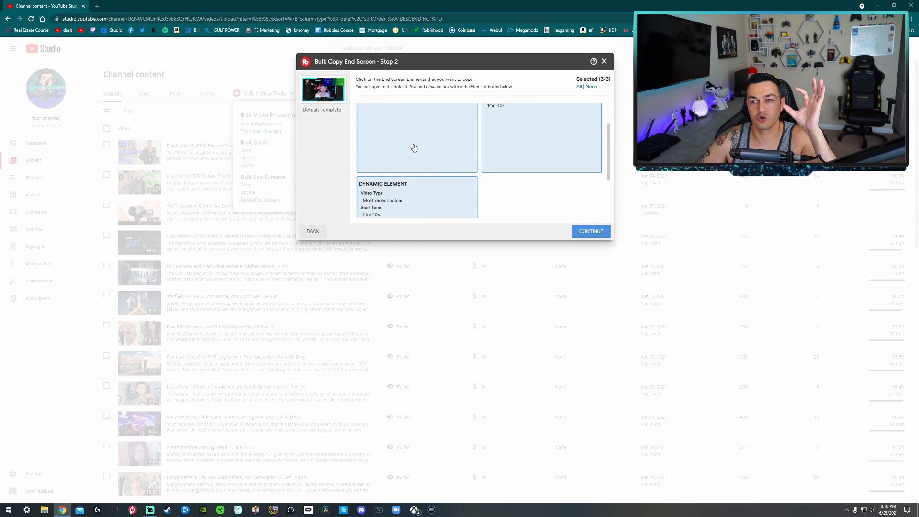
pyautogui.scroll(3, 414, 152)
pyautogui.scroll(-3, 415, 155)
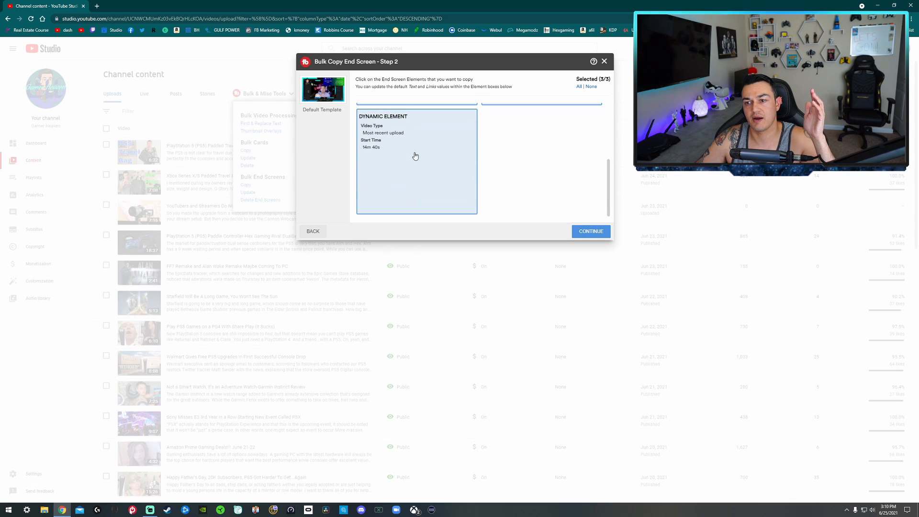
pyautogui.scroll(3, 415, 172)
pyautogui.scroll(-3, 404, 168)
pyautogui.scroll(3, 452, 148)
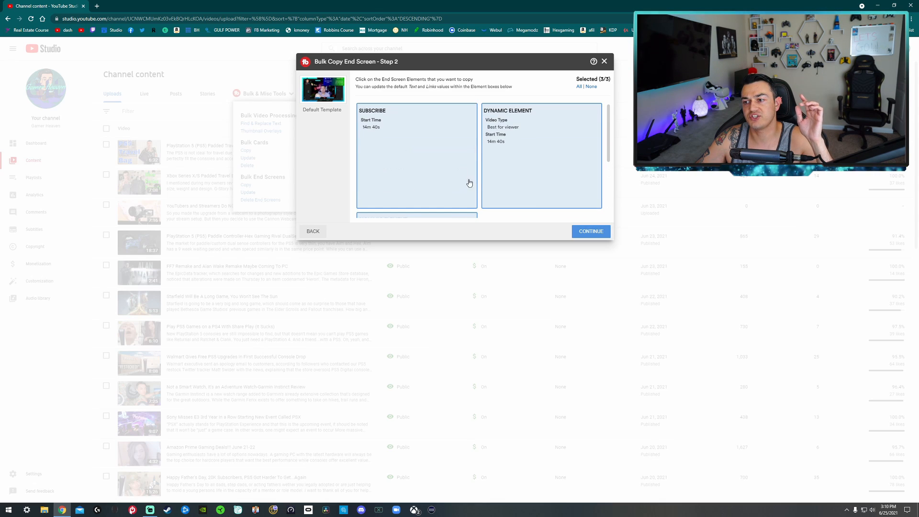
pyautogui.click(591, 232)
# Load only the 30 most recent videos and select all of them as targets for the copied end screen elements.
pyautogui.click(369, 110)
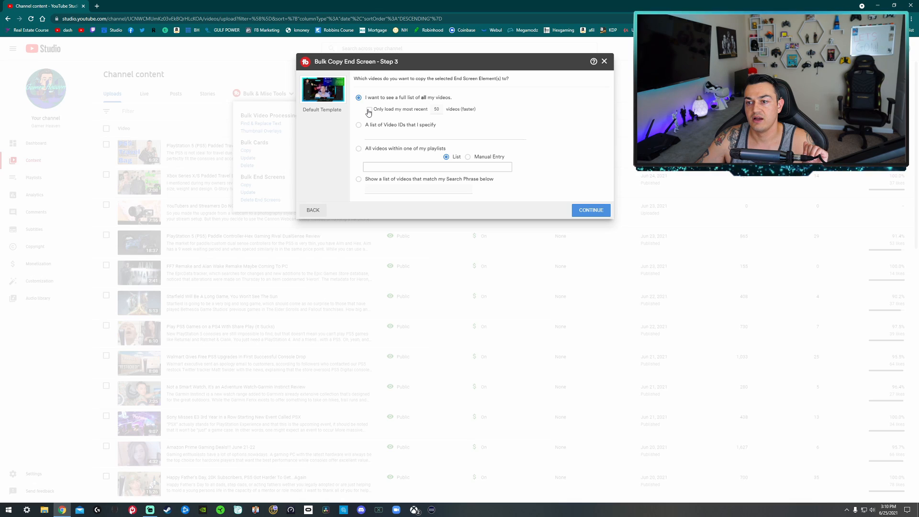
pyautogui.moveTo(440, 110); pyautogui.dragTo(432, 110)
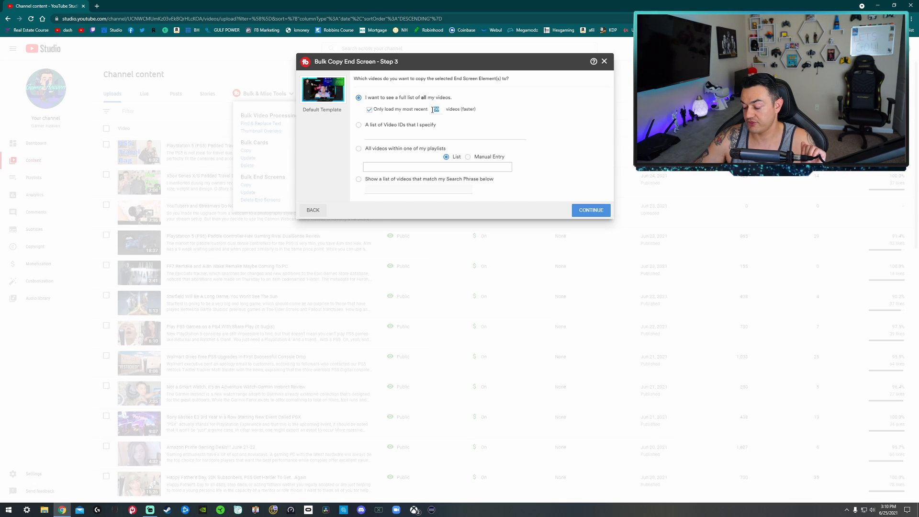
pyautogui.write('30')
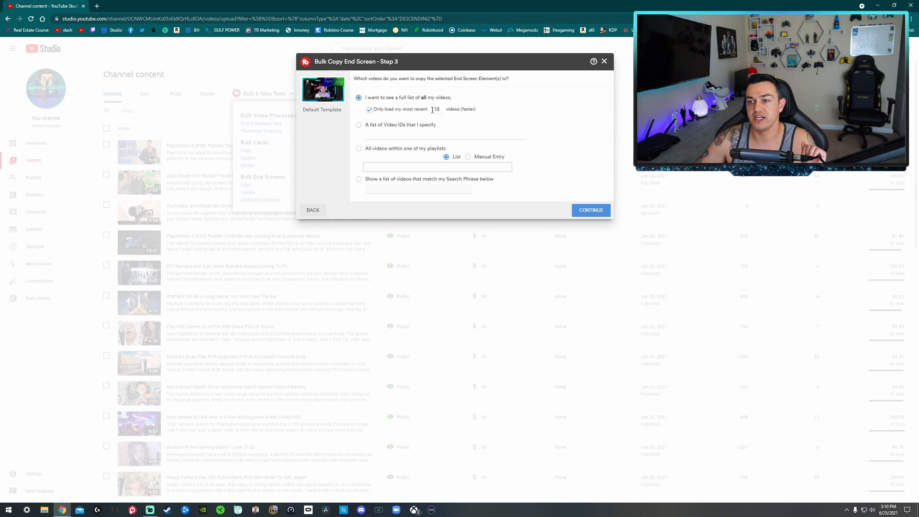
pyautogui.click(591, 212)
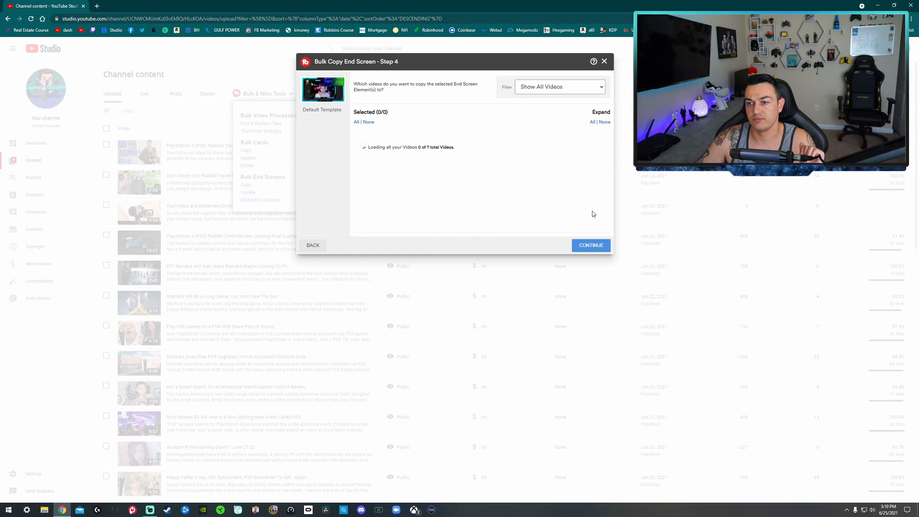
pyautogui.click(357, 123)
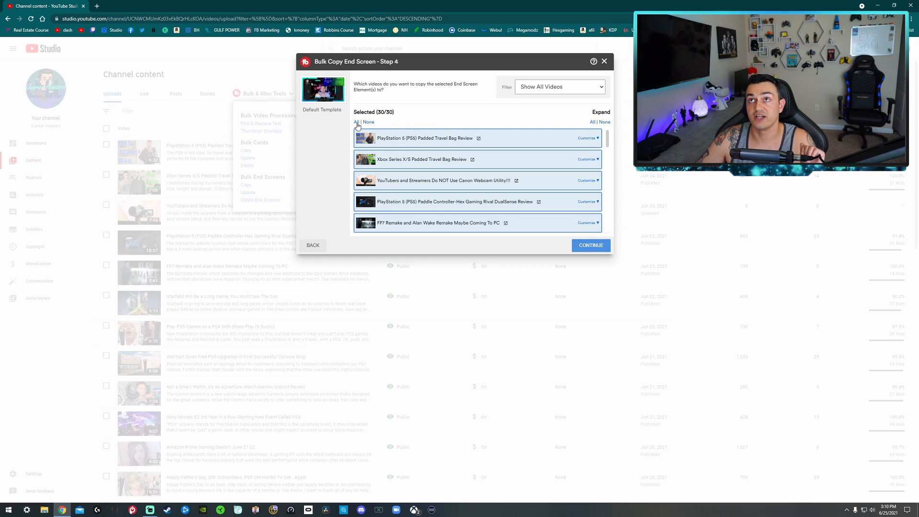
pyautogui.click(586, 247)
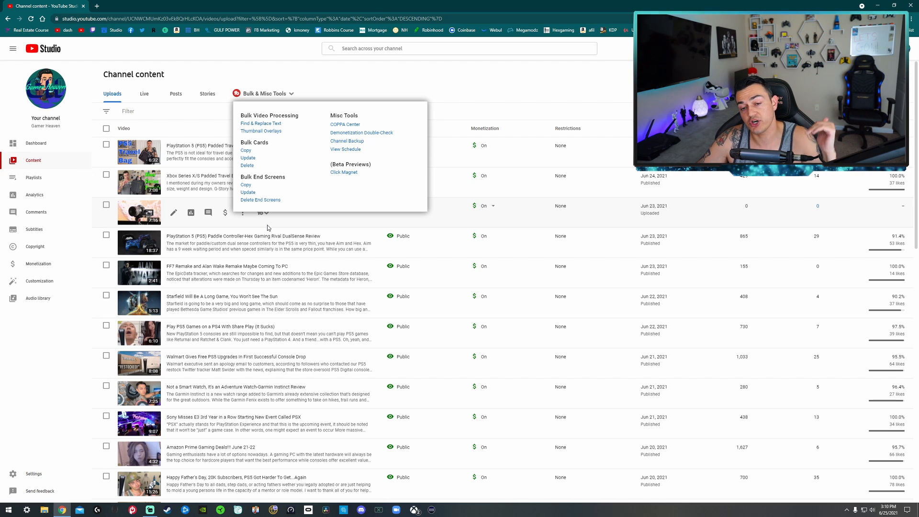
pyautogui.click(266, 95)
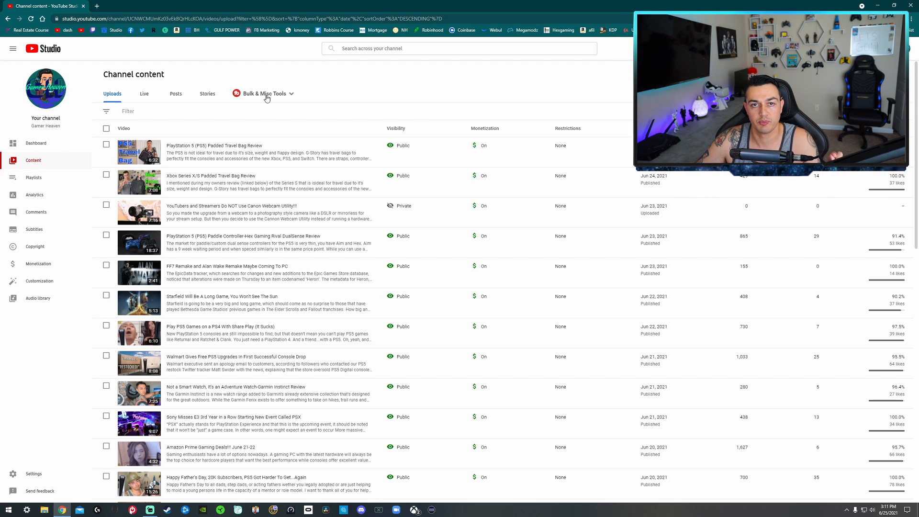
pyautogui.click(266, 96)
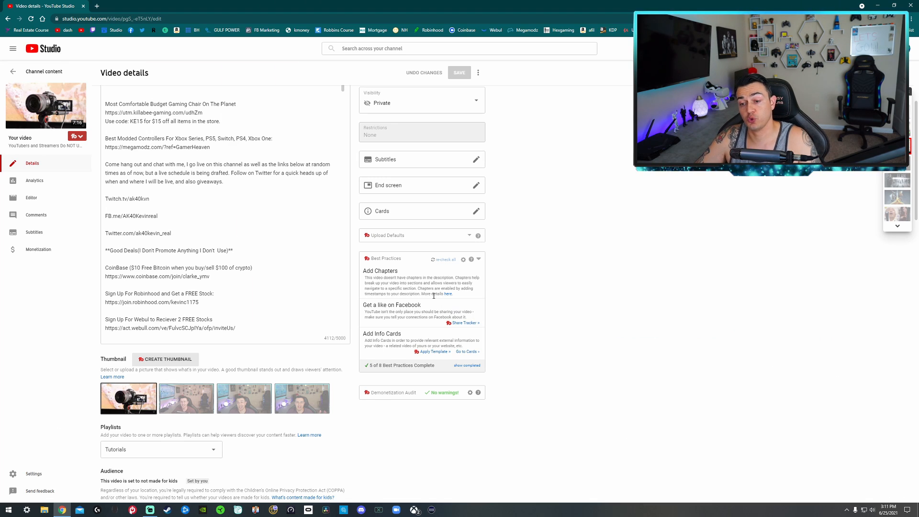
# Create a new thumbnail for the Canon Webcam Utility video with a still frame from the video as its background.
pyautogui.scroll(-3, 433, 295)
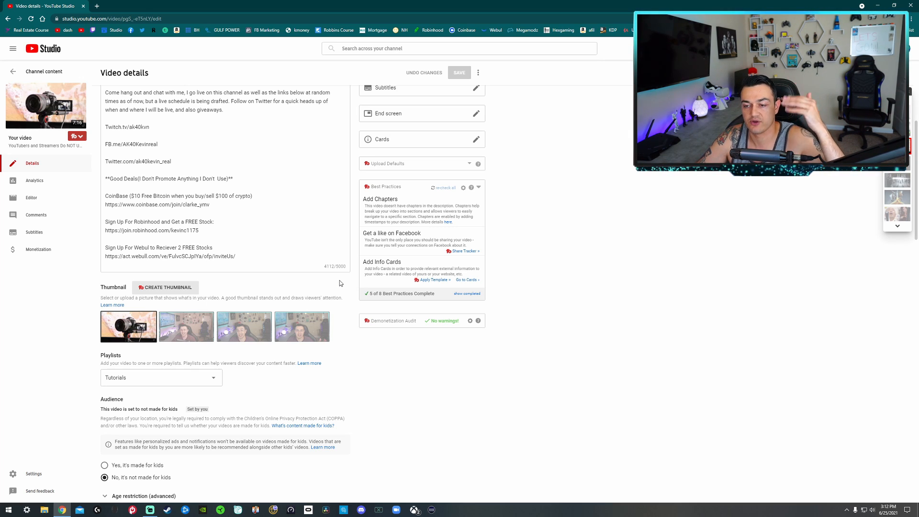
pyautogui.scroll(-2, 210, 265)
pyautogui.click(164, 216)
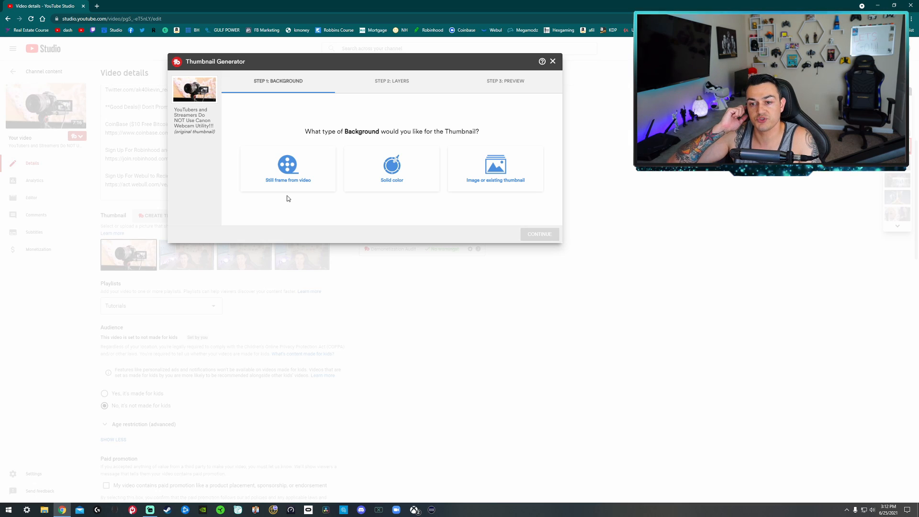
pyautogui.click(292, 182)
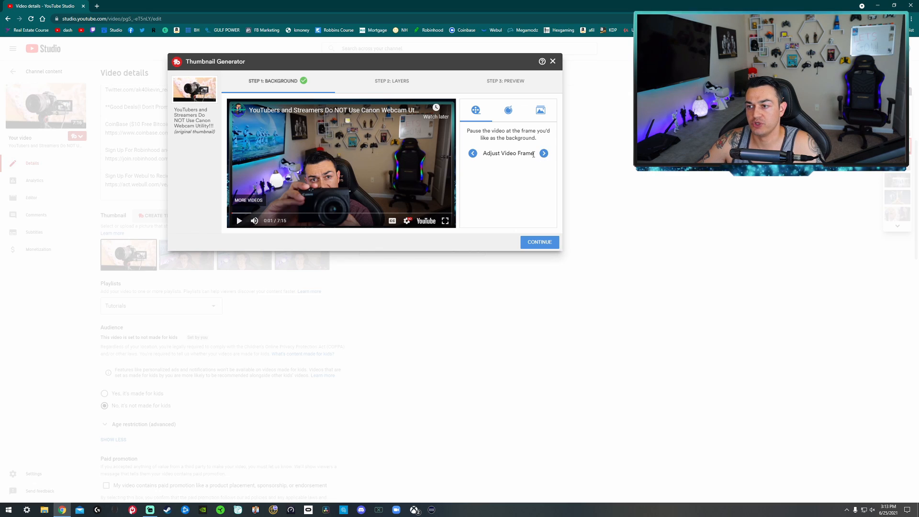
pyautogui.click(539, 244)
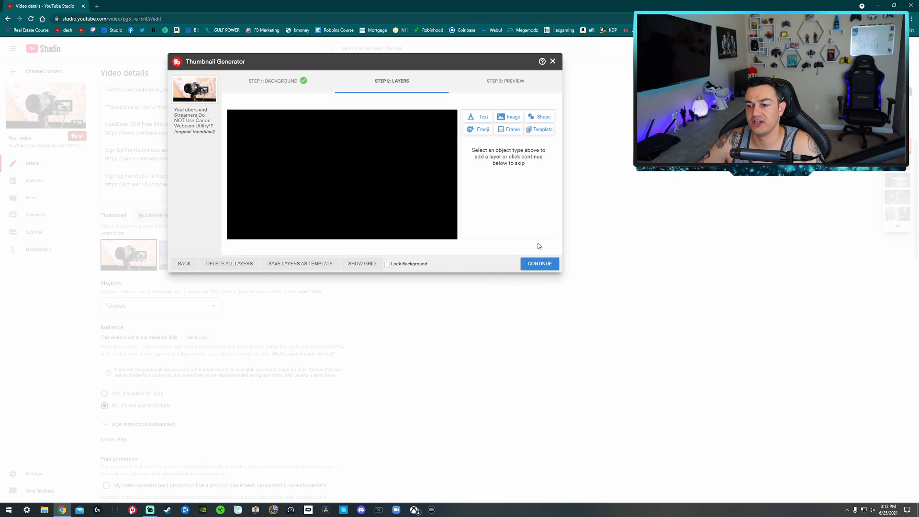
# Try a teal frame on the thumbnail, adjust its position, and delete it.
pyautogui.click(512, 137)
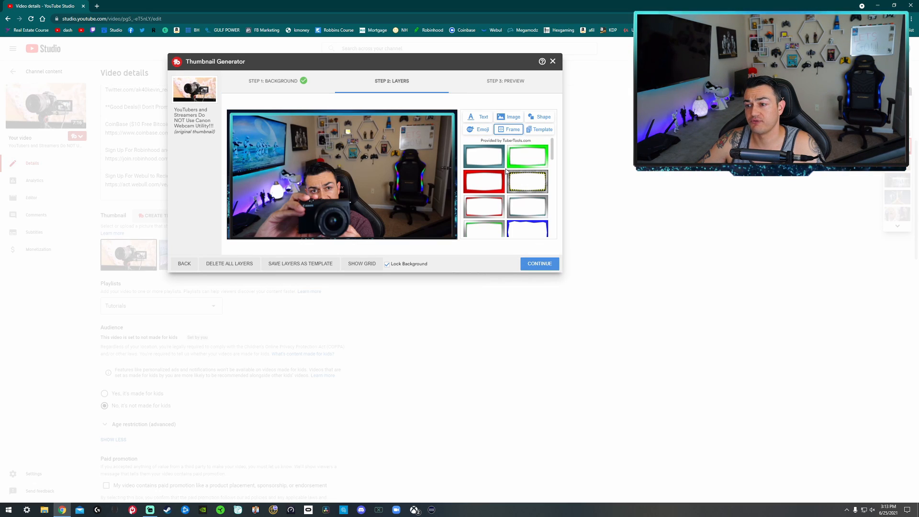
pyautogui.click(493, 158)
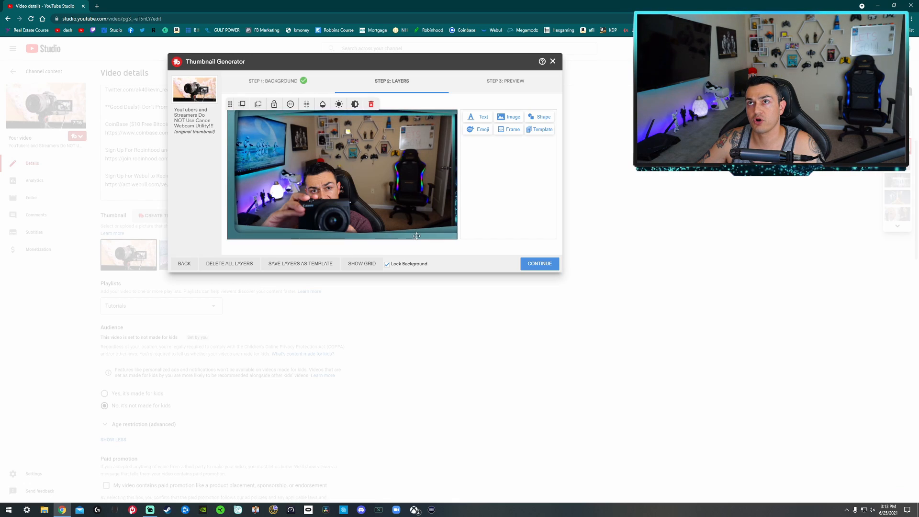
pyautogui.moveTo(384, 244); pyautogui.dragTo(383, 224)
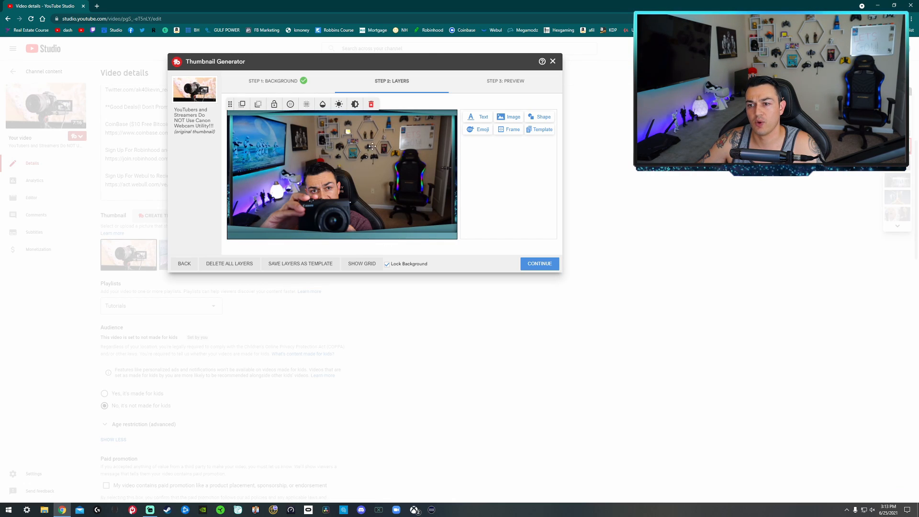
pyautogui.click(375, 105)
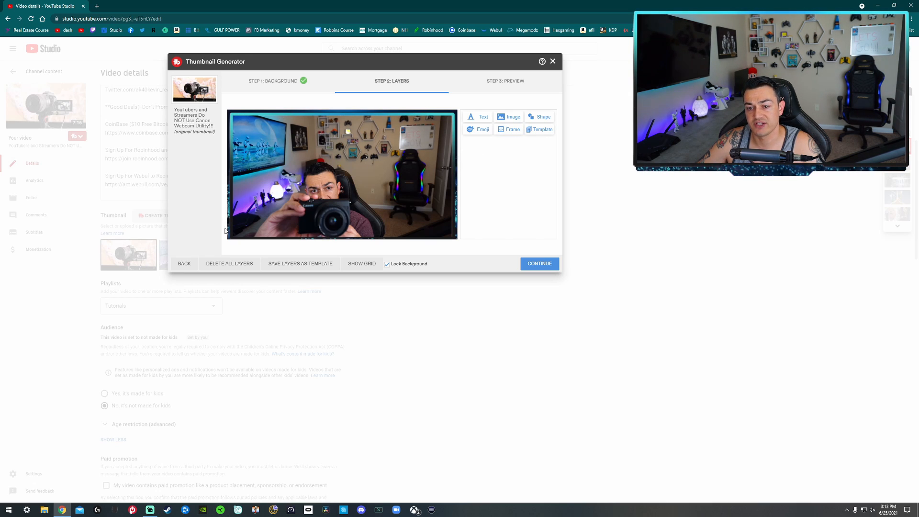
# Try a heart-eyes emoji on the thumbnail, move it to the image's lower-left area, and delete it.
pyautogui.click(478, 129)
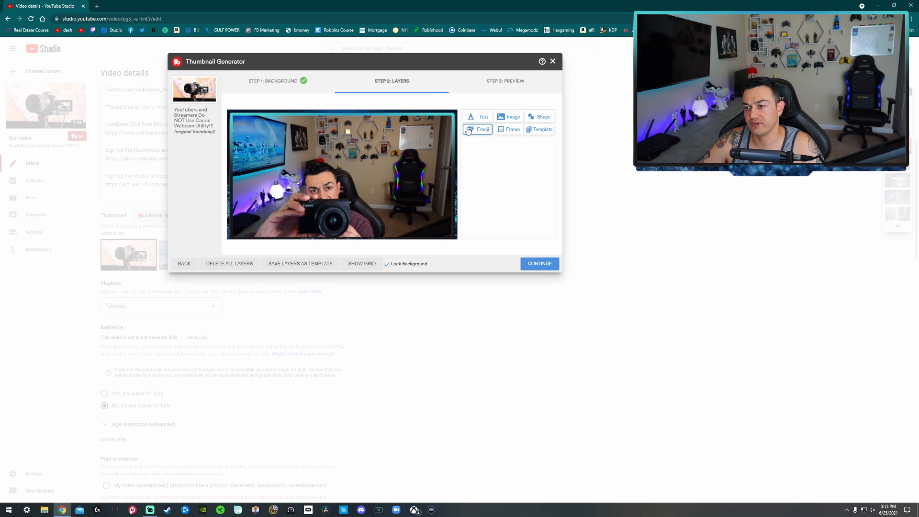
pyautogui.click(543, 171)
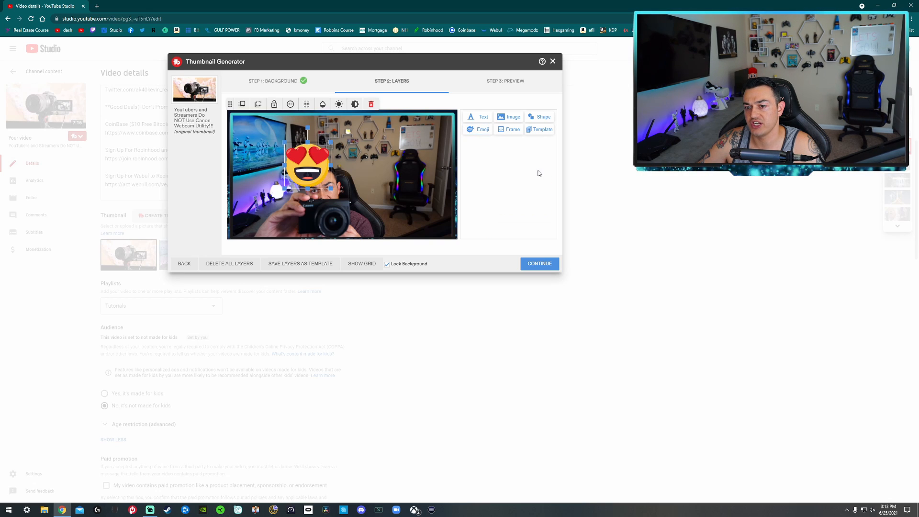
pyautogui.moveTo(324, 165); pyautogui.dragTo(271, 202)
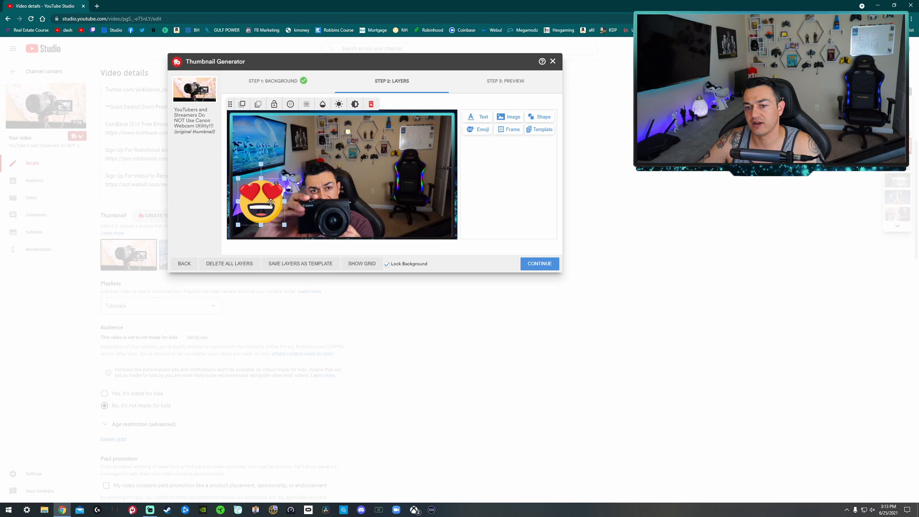
pyautogui.click(371, 104)
# Try a solid arrow shape on the thumbnail and move it lower on the image.
pyautogui.click(540, 116)
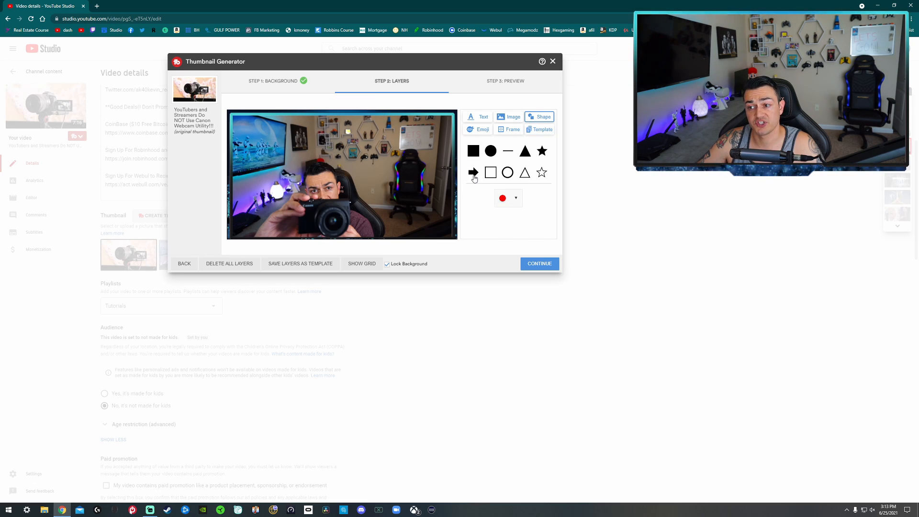
pyautogui.click(473, 175)
pyautogui.moveTo(277, 155); pyautogui.dragTo(292, 193)
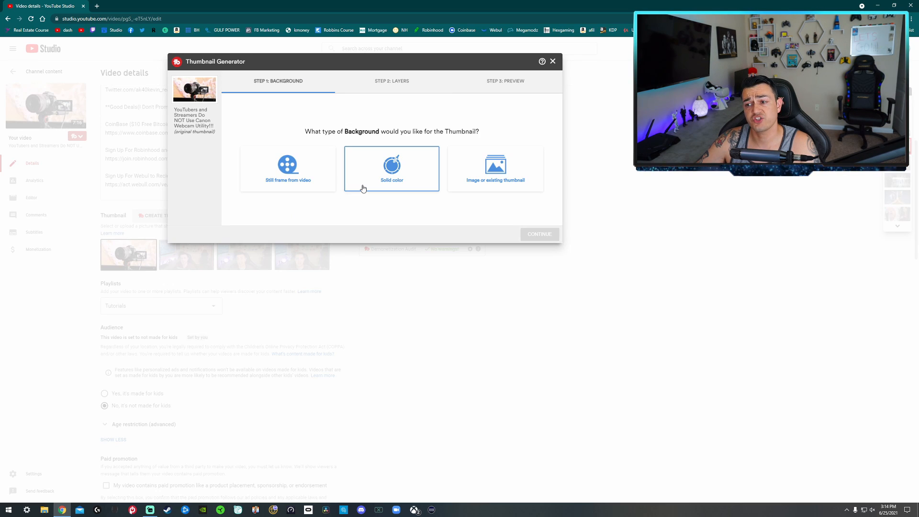
# Use the video's existing camera thumbnail as the background and add a black-and-yellow hazard stripe frame.
pyautogui.click(515, 166)
pyautogui.click(481, 191)
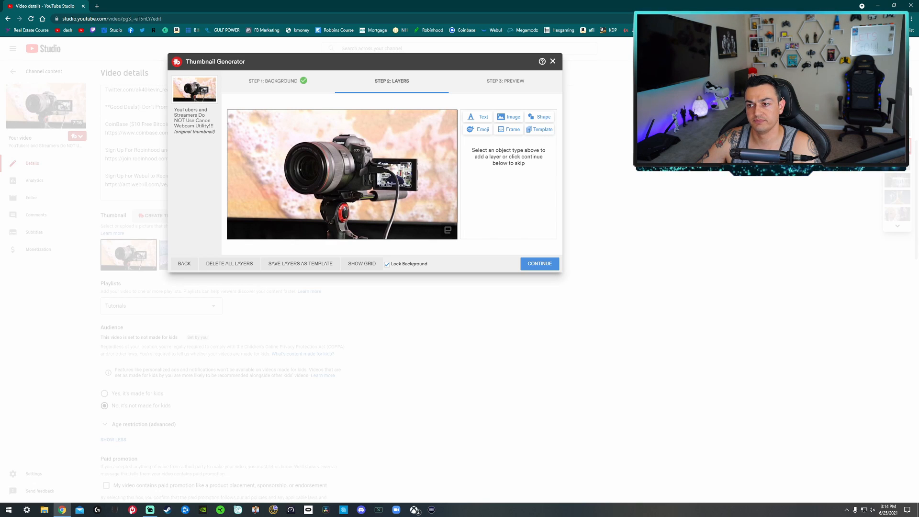
pyautogui.click(508, 129)
pyautogui.click(484, 188)
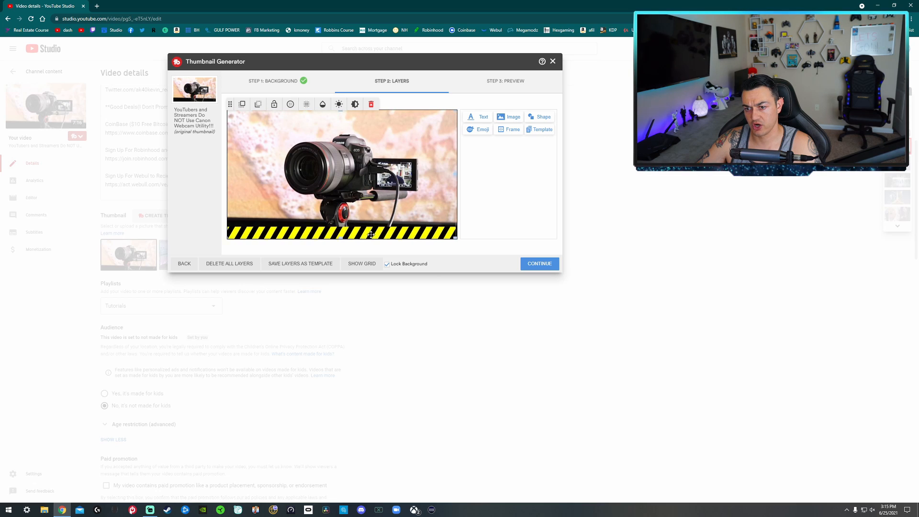
# Add the red three-line text "Do Not Use!!" to the thumbnail, move it to the image's left edge and enlarge it.
pyautogui.click(473, 118)
pyautogui.click(508, 220)
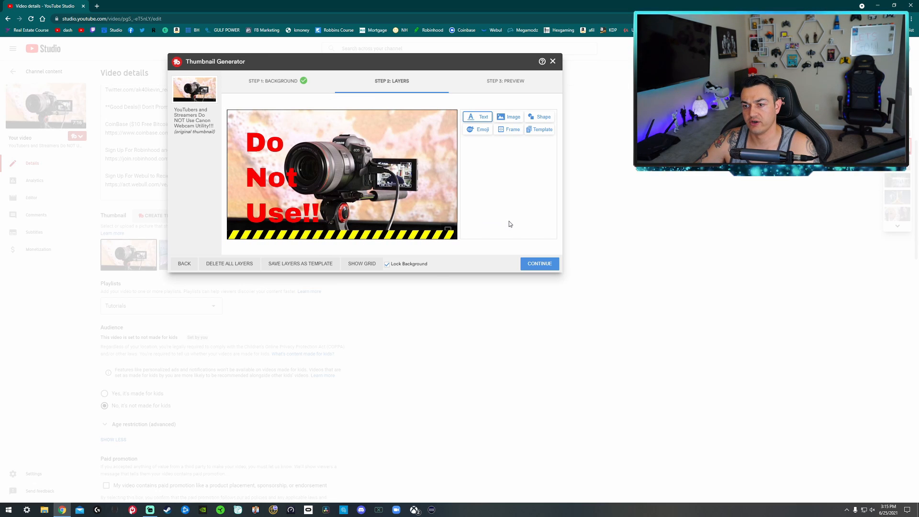
pyautogui.moveTo(262, 200); pyautogui.dragTo(245, 191)
pyautogui.moveTo(302, 223); pyautogui.dragTo(306, 230)
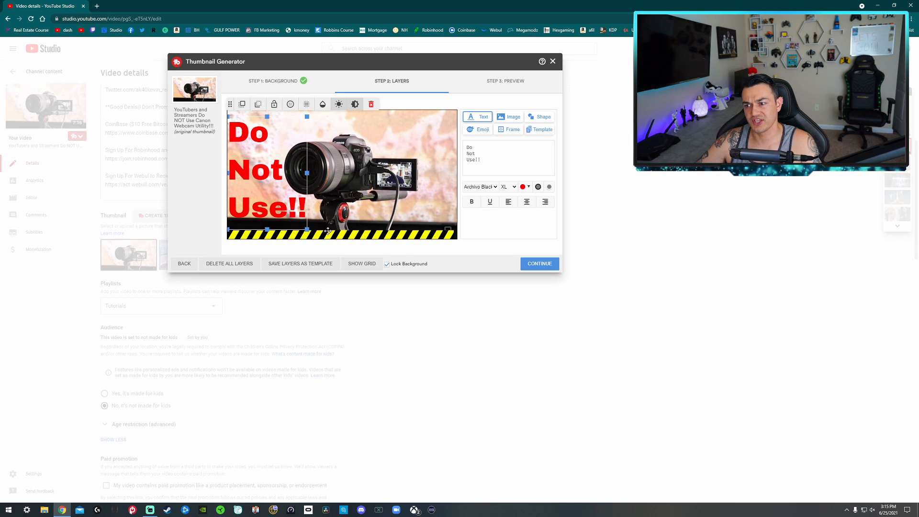
# Style the "Do Not Use!!" thumbnail text with a yellow #fff200 fill, a black outline and the Luckiest Guy font.
pyautogui.click(537, 188)
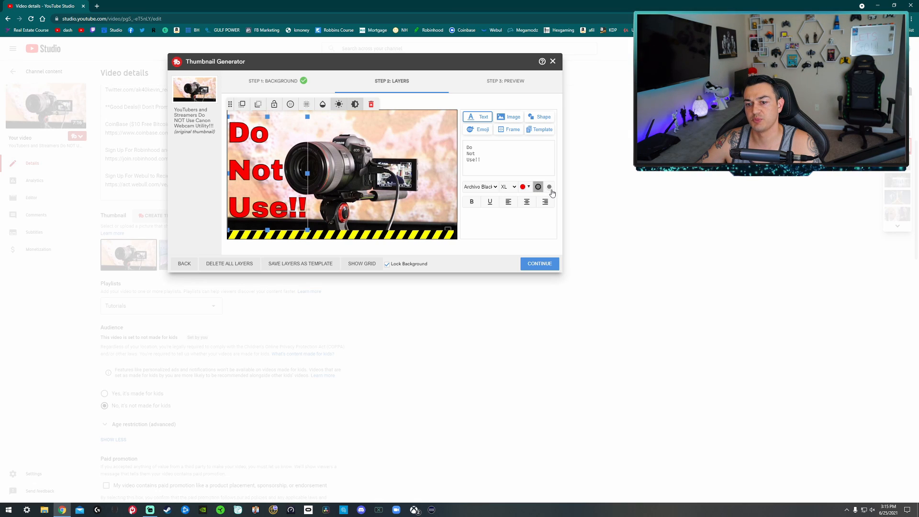
pyautogui.click(550, 190)
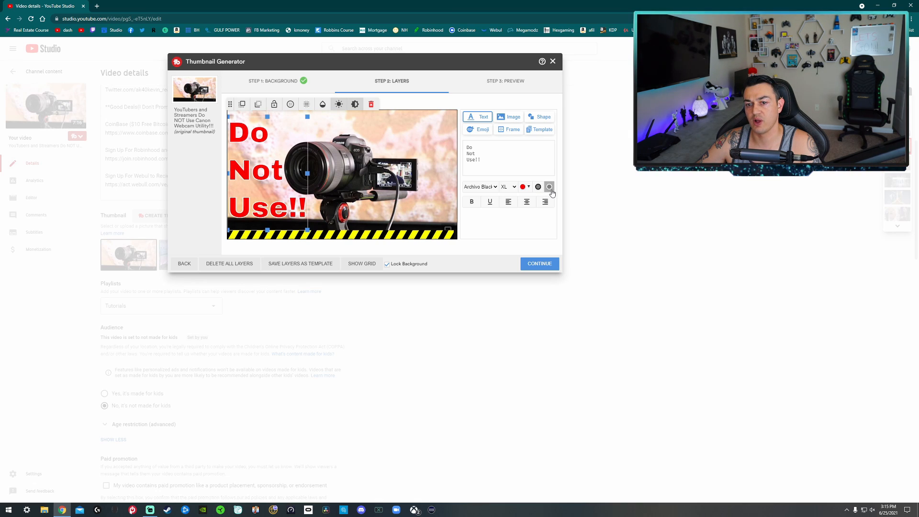
pyautogui.click(525, 187)
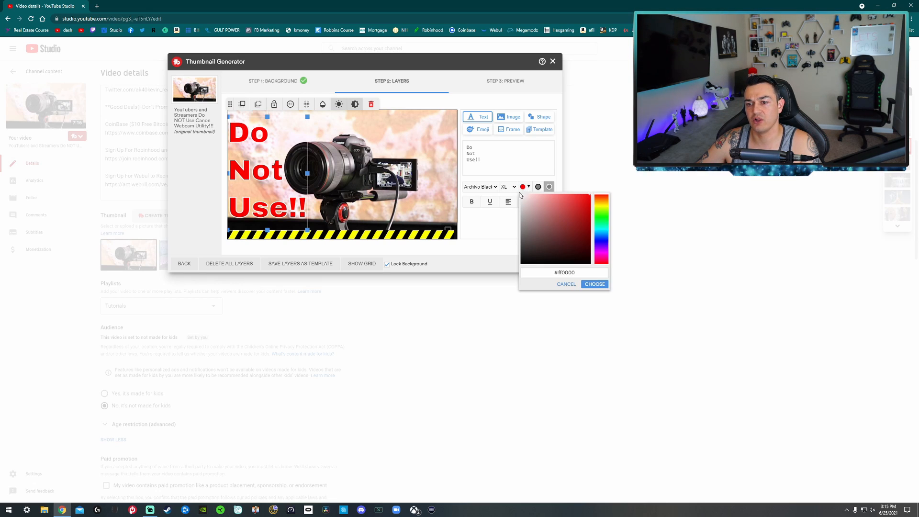
pyautogui.moveTo(602, 216); pyautogui.dragTo(602, 209)
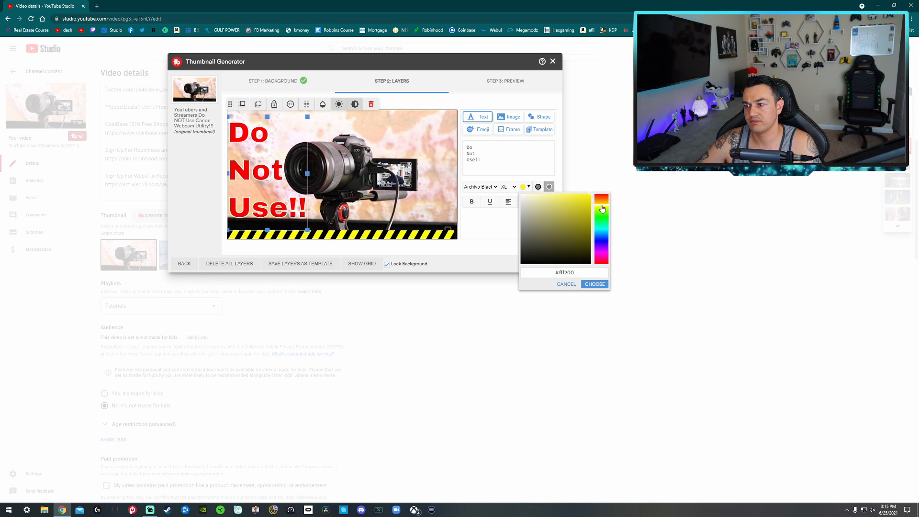
pyautogui.click(526, 189)
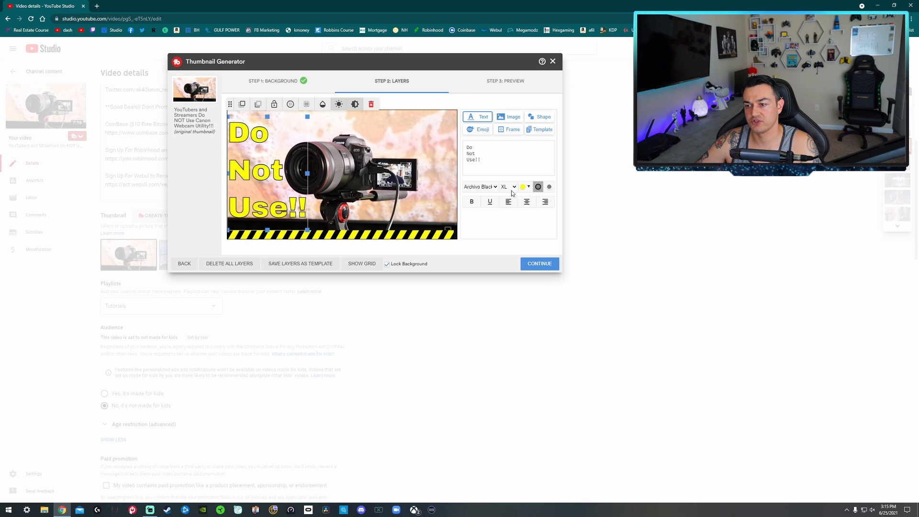
pyautogui.click(483, 186)
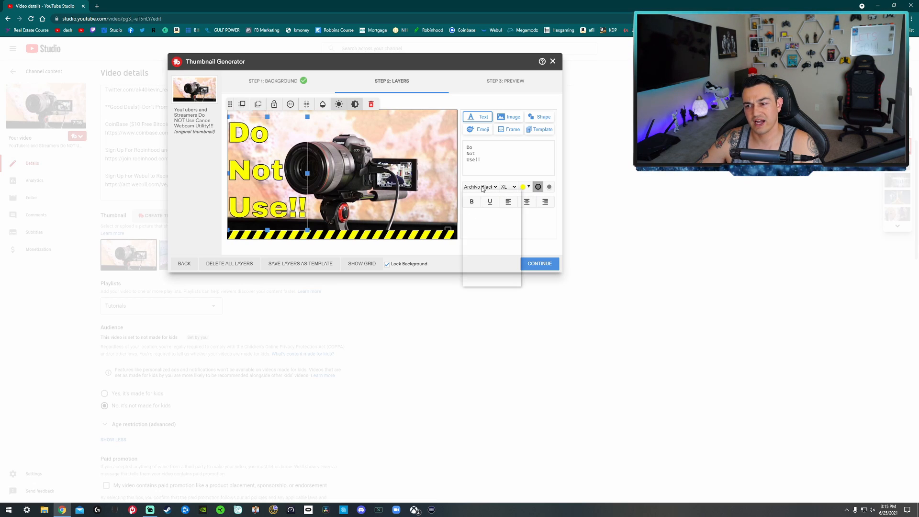
pyautogui.click(477, 239)
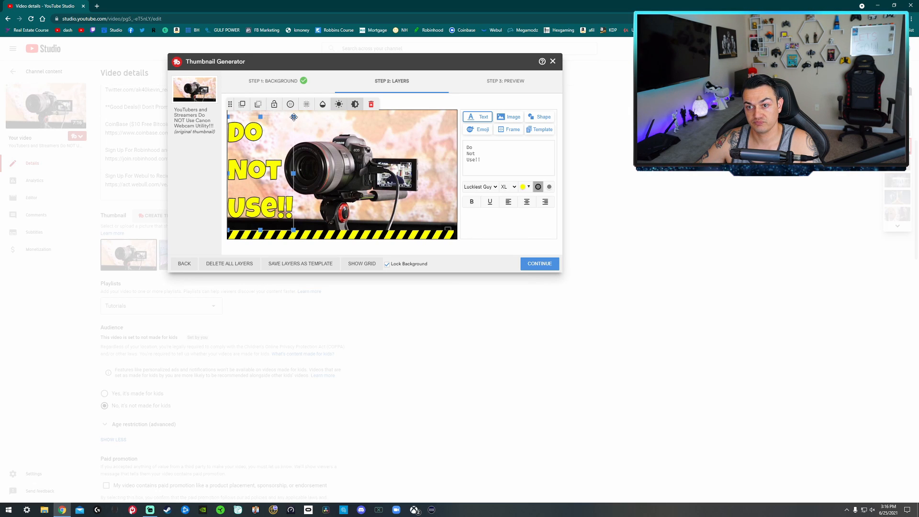
# Color the second diagonal line red (#ff0707) and rotate and move it to form an X with the first line over the camera's screen.
pyautogui.click(389, 172)
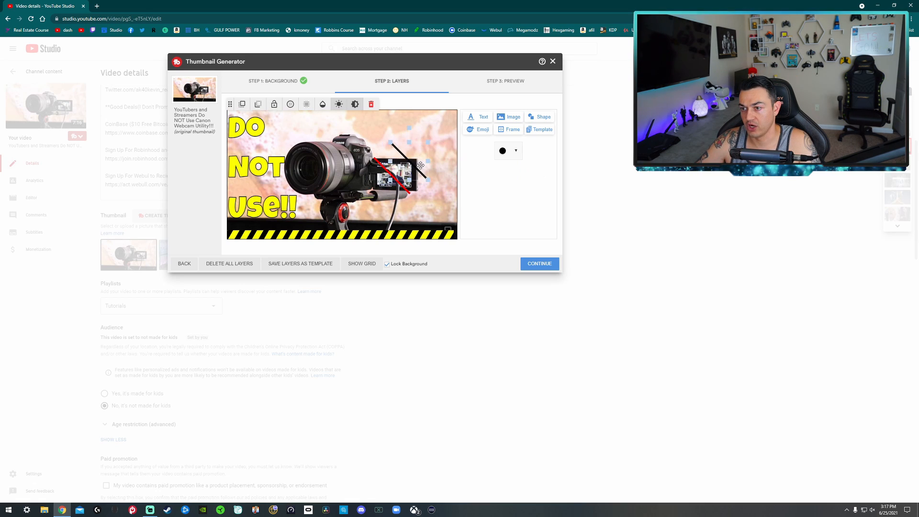
pyautogui.moveTo(420, 165); pyautogui.dragTo(428, 156)
pyautogui.click(505, 150)
pyautogui.click(565, 173)
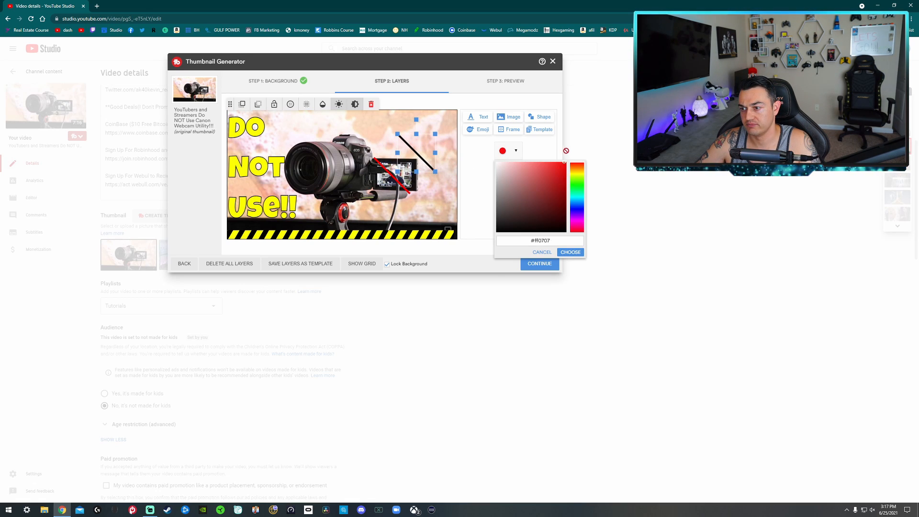
pyautogui.click(569, 251)
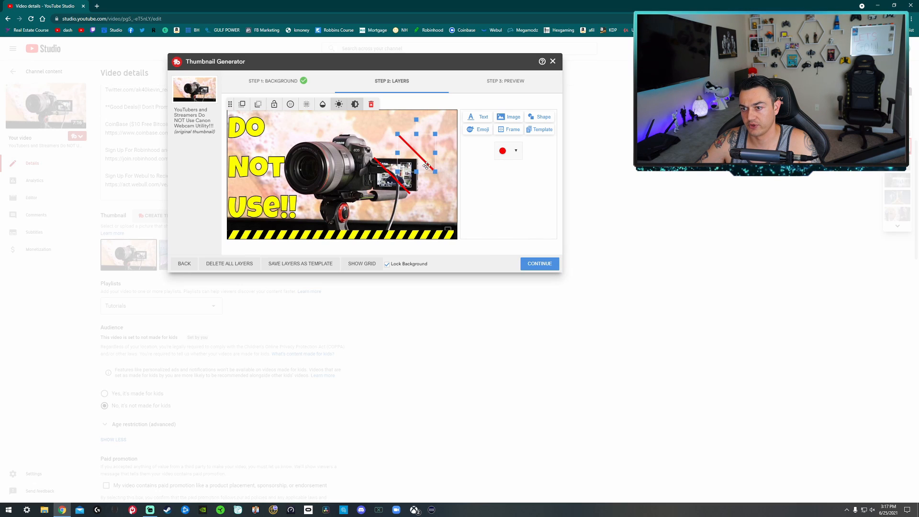
pyautogui.moveTo(416, 119); pyautogui.dragTo(394, 176)
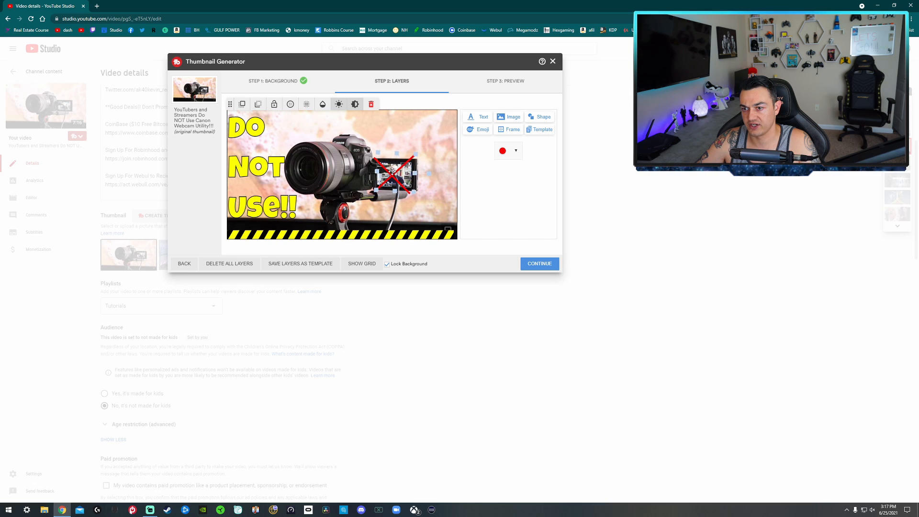
# Preview the finished thumbnail against competing YouTube videos, and save and publish it to the video.
pyautogui.click(536, 263)
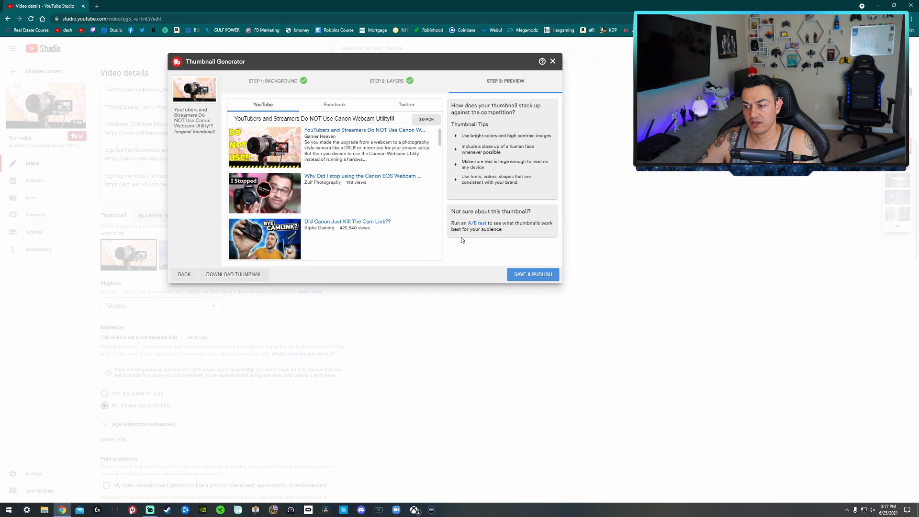
pyautogui.click(532, 274)
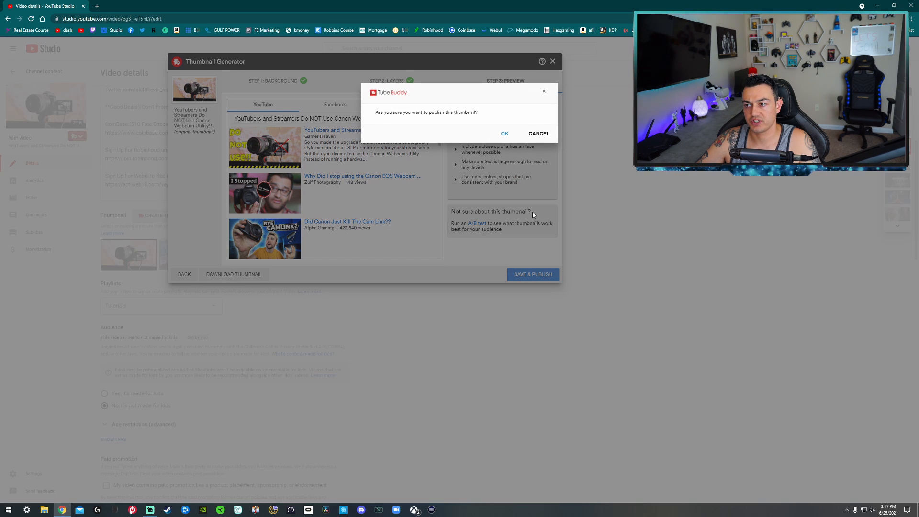
pyautogui.click(504, 134)
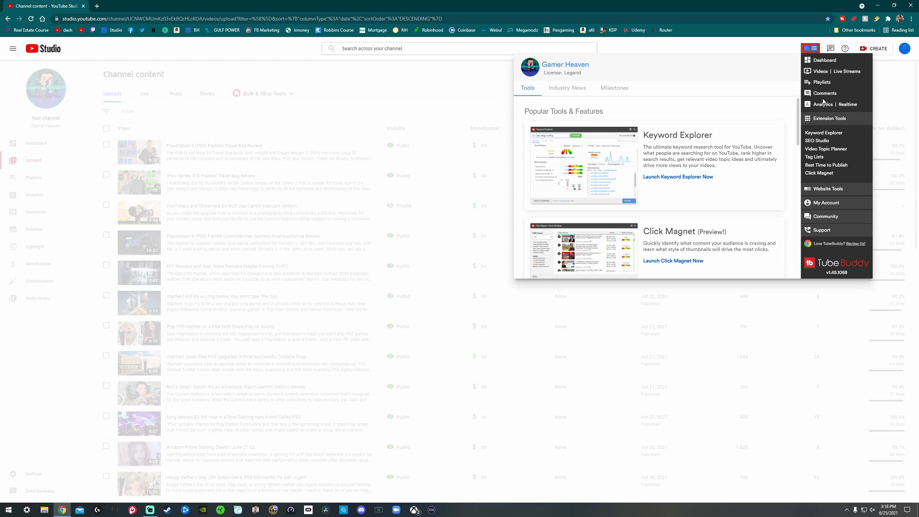
# Open TubeBuddy's Click Magnet and review the Power Rankings metrics and strength of the top videos across all traffic sources.
pyautogui.click(819, 173)
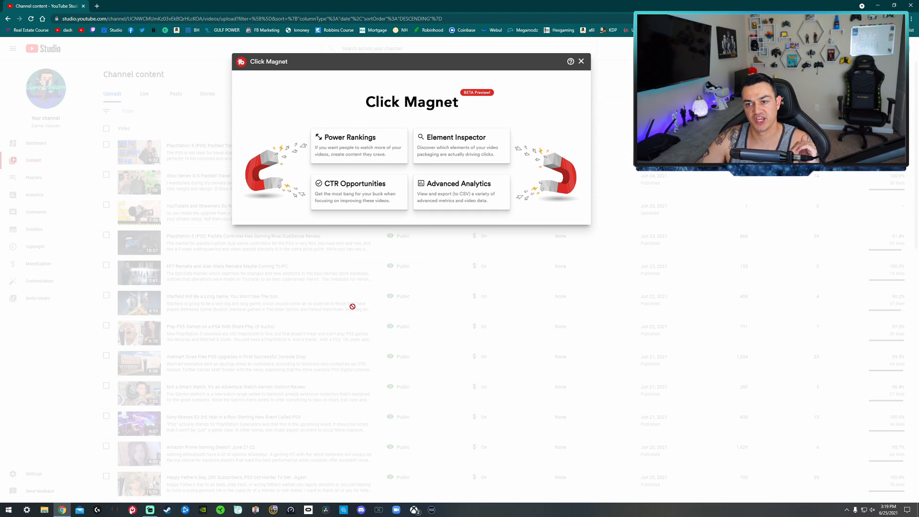
pyautogui.click(340, 142)
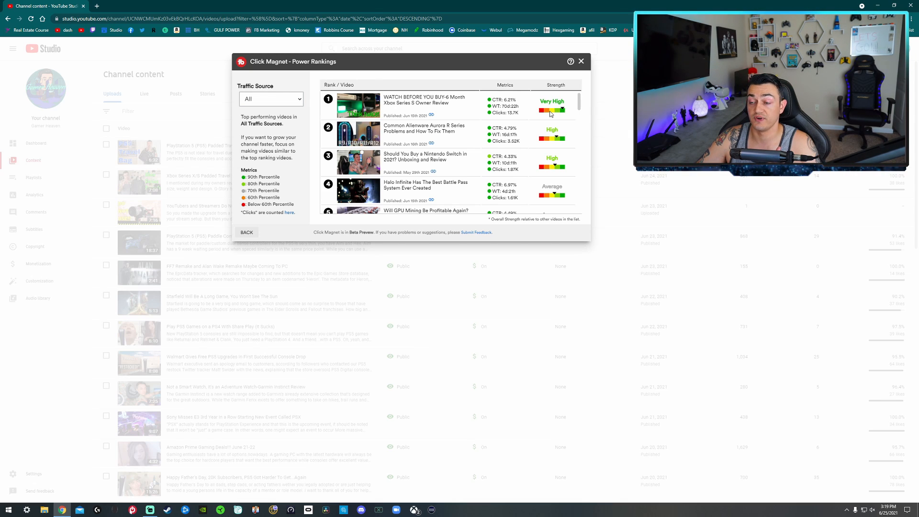
pyautogui.moveTo(504, 99); pyautogui.dragTo(522, 112)
pyautogui.click(507, 102)
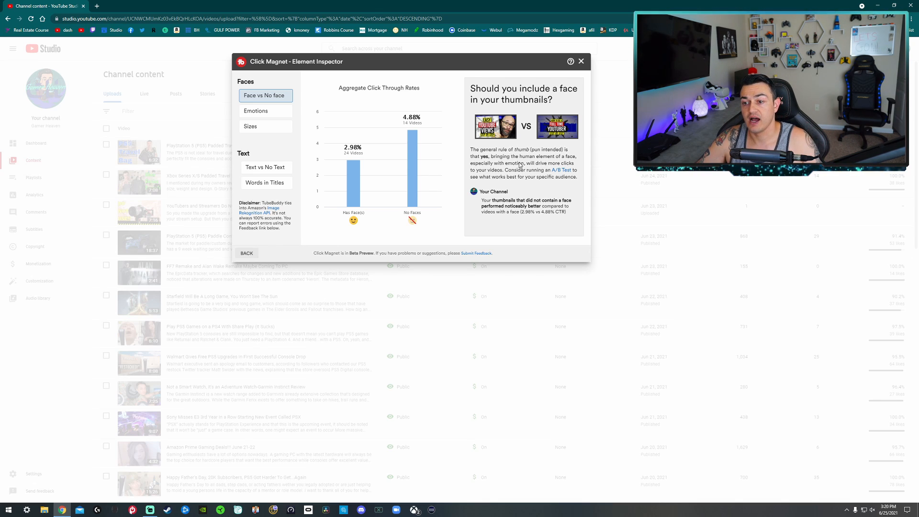
# Examine the Element Inspector's click-through rates for thumbnails by face versus no face, emotions and face sizes.
pyautogui.moveTo(409, 135)
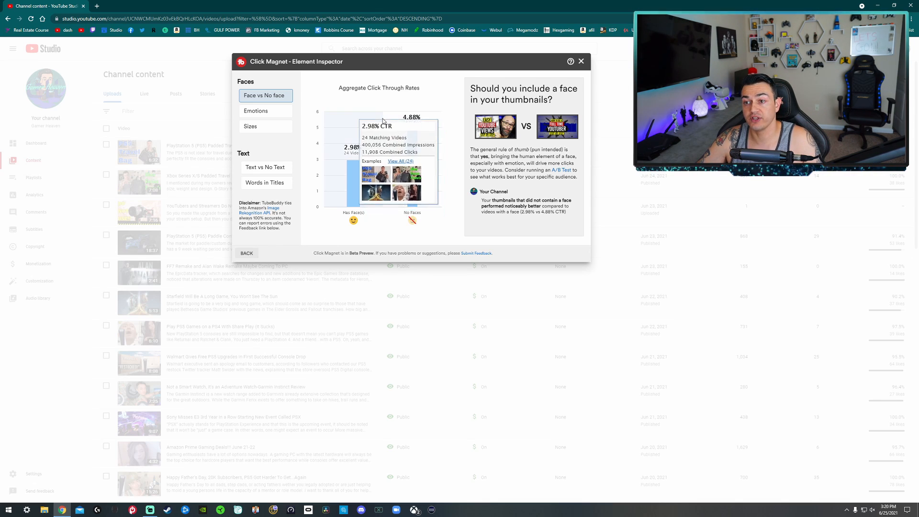
pyautogui.click(256, 111)
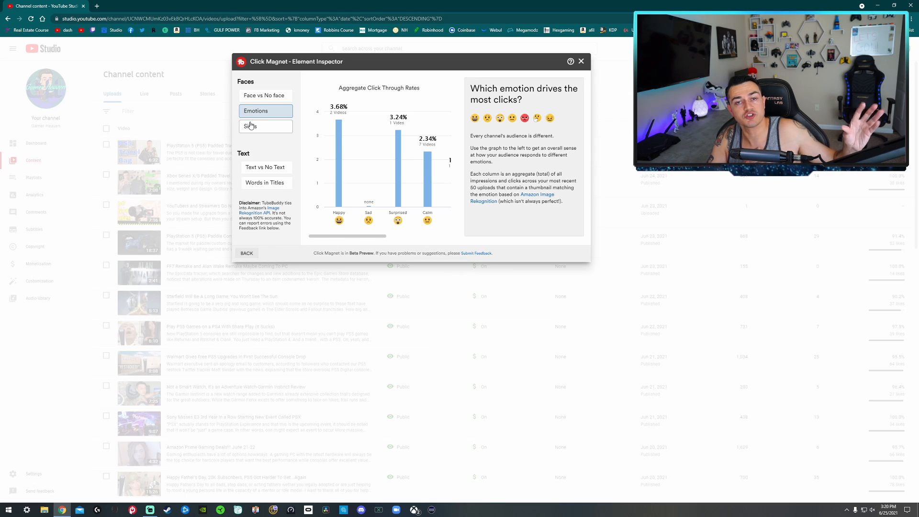
pyautogui.click(250, 126)
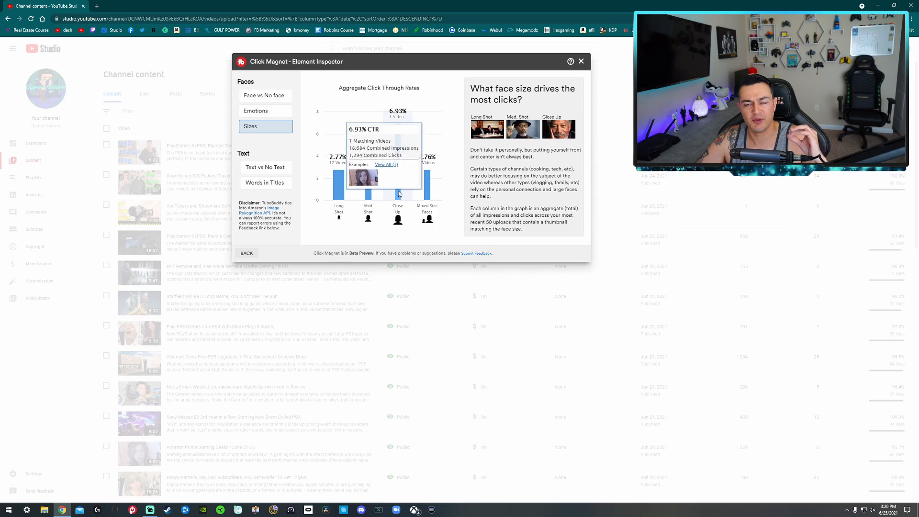
pyautogui.moveTo(415, 182)
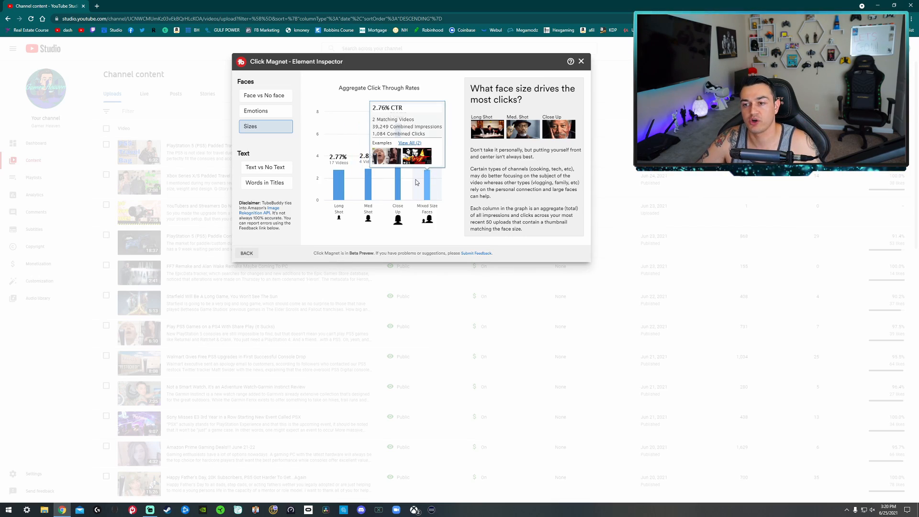